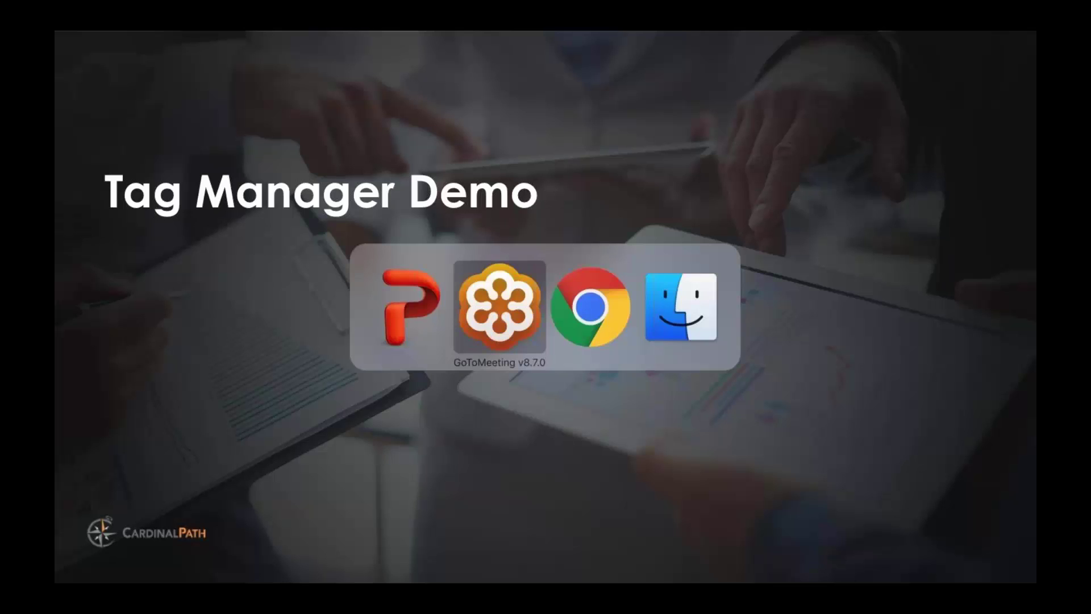
{"action": "key", "text": "super+Tab"}
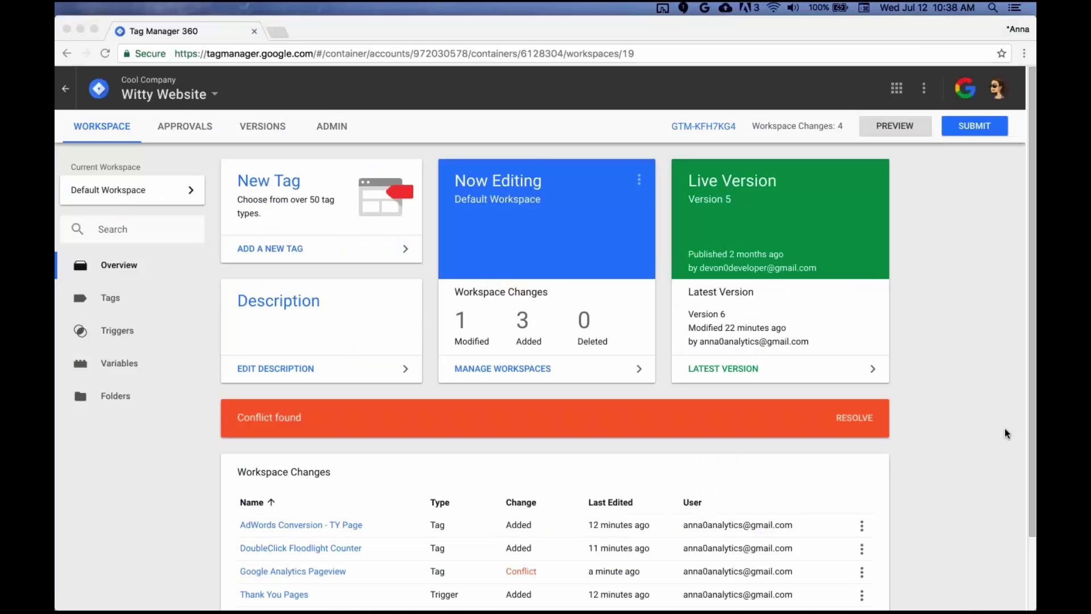
Step: Focus the Chrome window and go to the Witty Website workspace's Variables page
{"action": "left_click", "coordinate": [970, 346]}
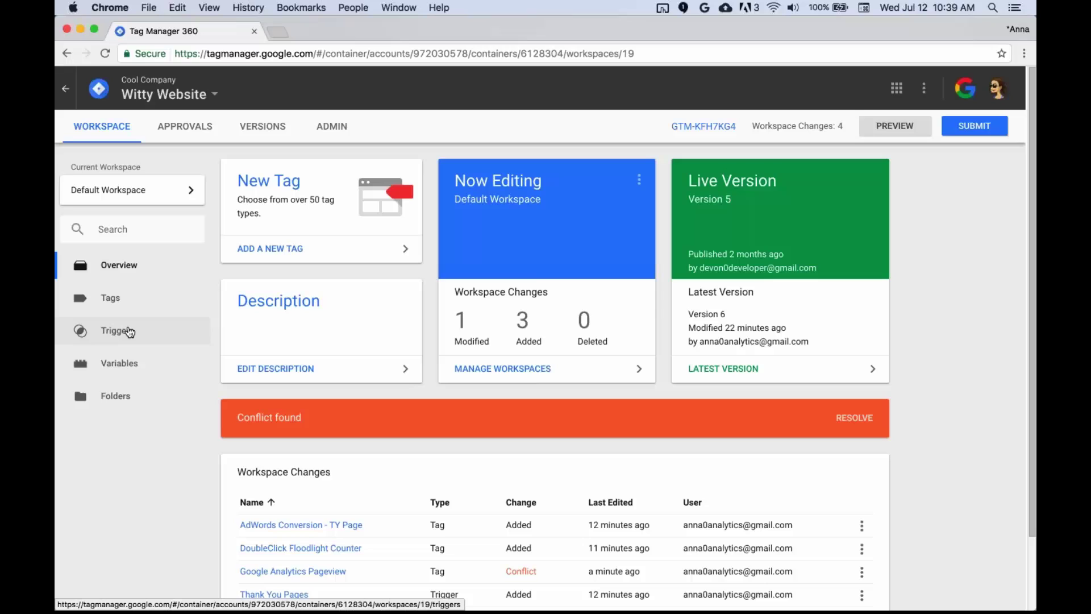
{"action": "left_click", "coordinate": [130, 331]}
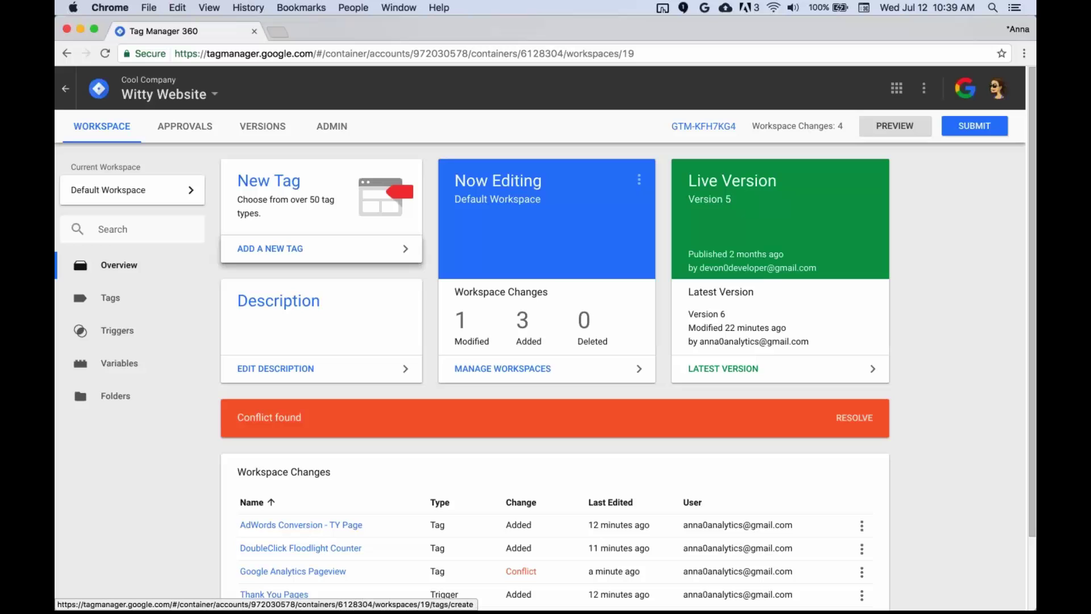
{"action": "left_click", "coordinate": [111, 363]}
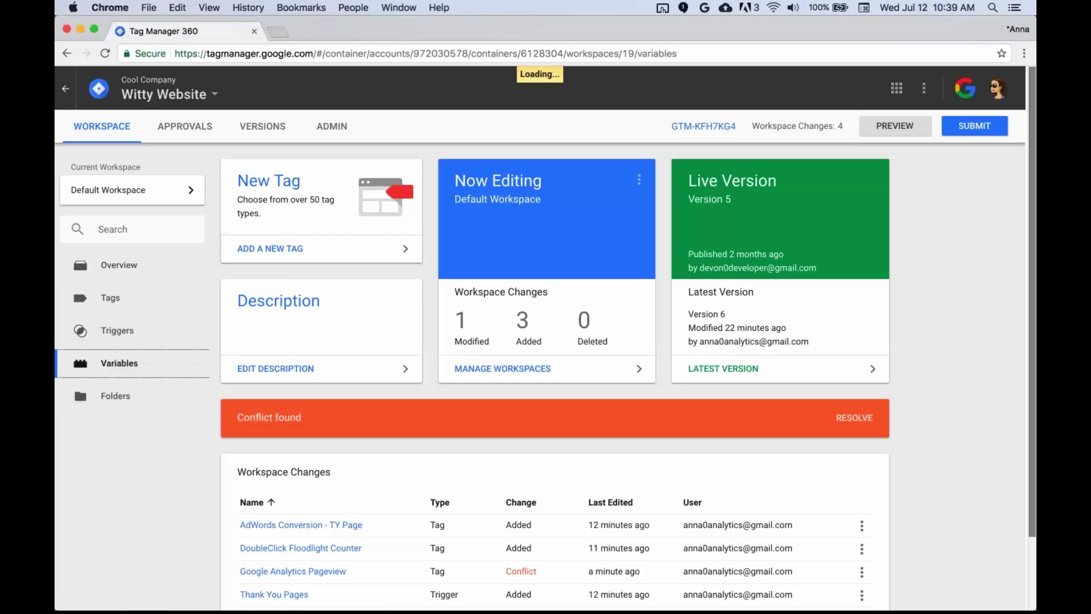
{"action": "scroll", "coordinate": [528, 272], "scroll_direction": "down", "scroll_amount": 5}
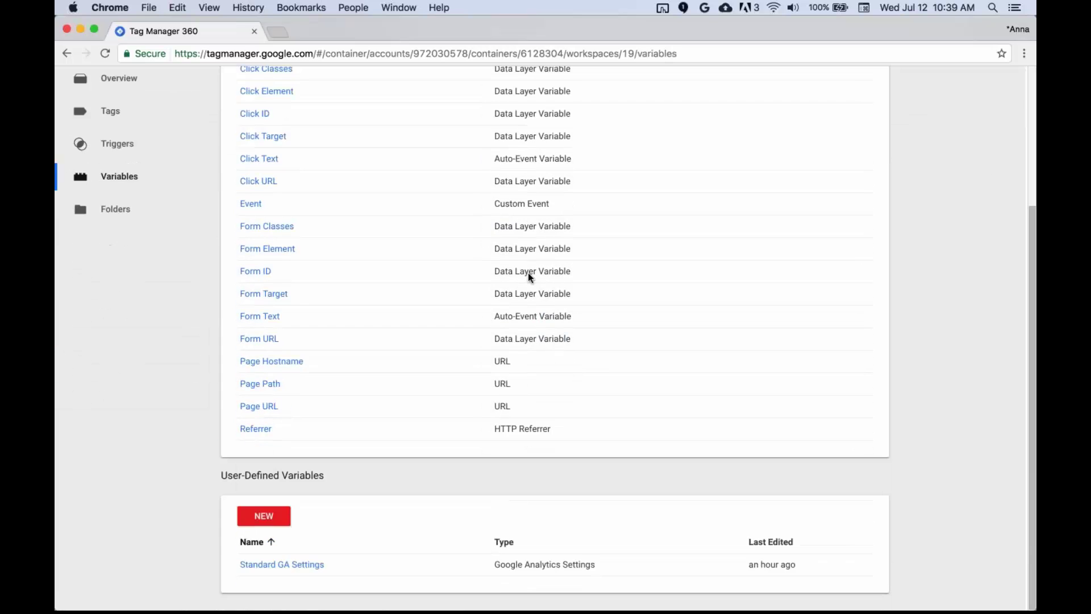
{"action": "scroll", "coordinate": [528, 273], "scroll_direction": "up", "scroll_amount": 4}
{"action": "left_click", "coordinate": [278, 157]}
{"action": "scroll", "coordinate": [641, 341], "scroll_direction": "down", "scroll_amount": 10}
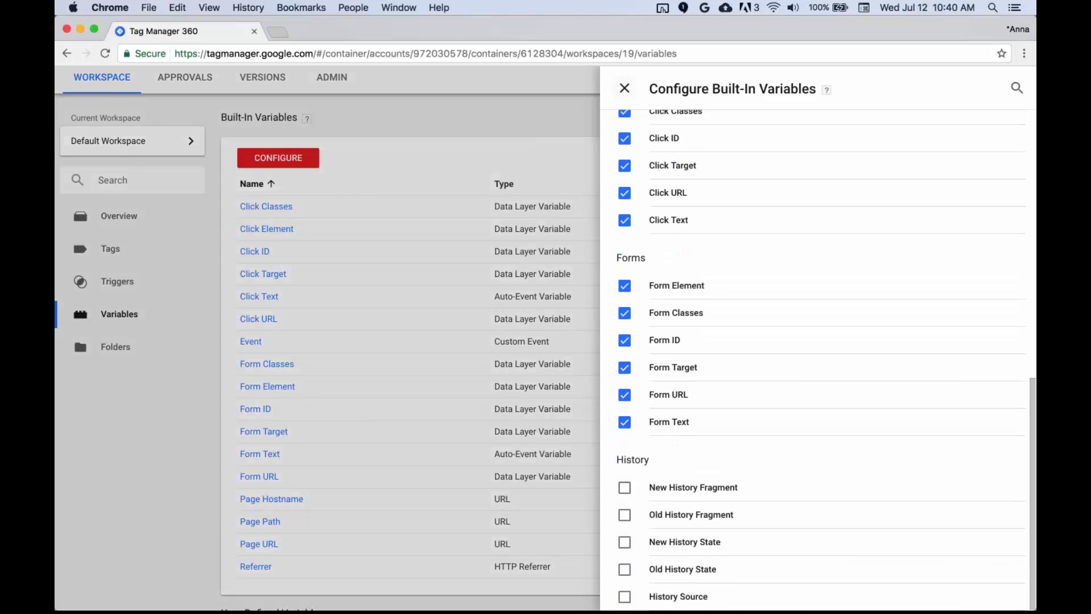
{"action": "left_click", "coordinate": [624, 88]}
{"action": "scroll", "coordinate": [549, 134], "scroll_direction": "down", "scroll_amount": 3}
{"action": "left_click", "coordinate": [273, 516]}
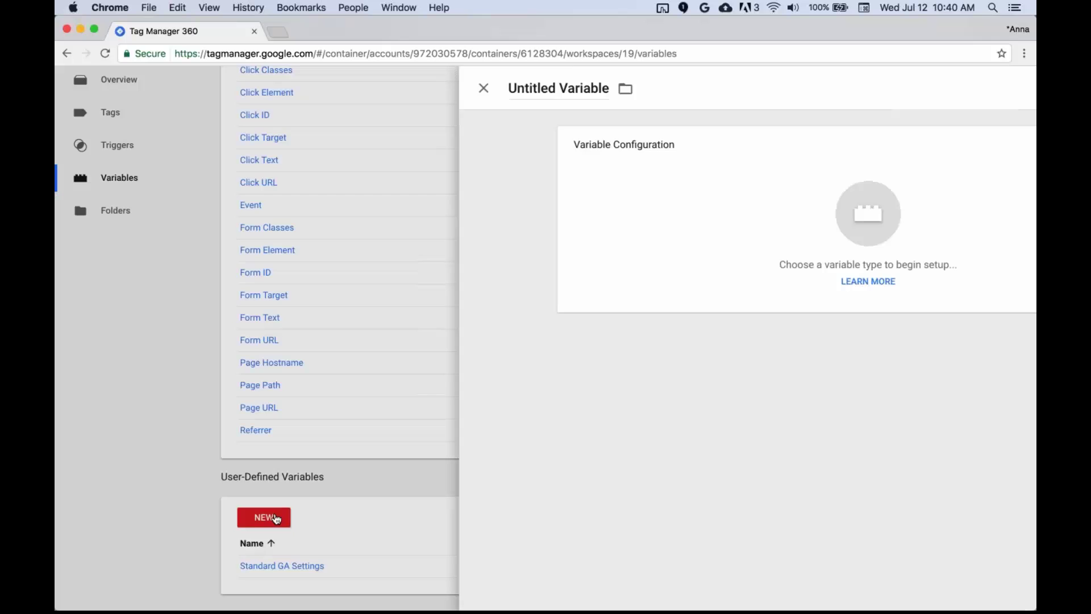
{"action": "left_click", "coordinate": [601, 256]}
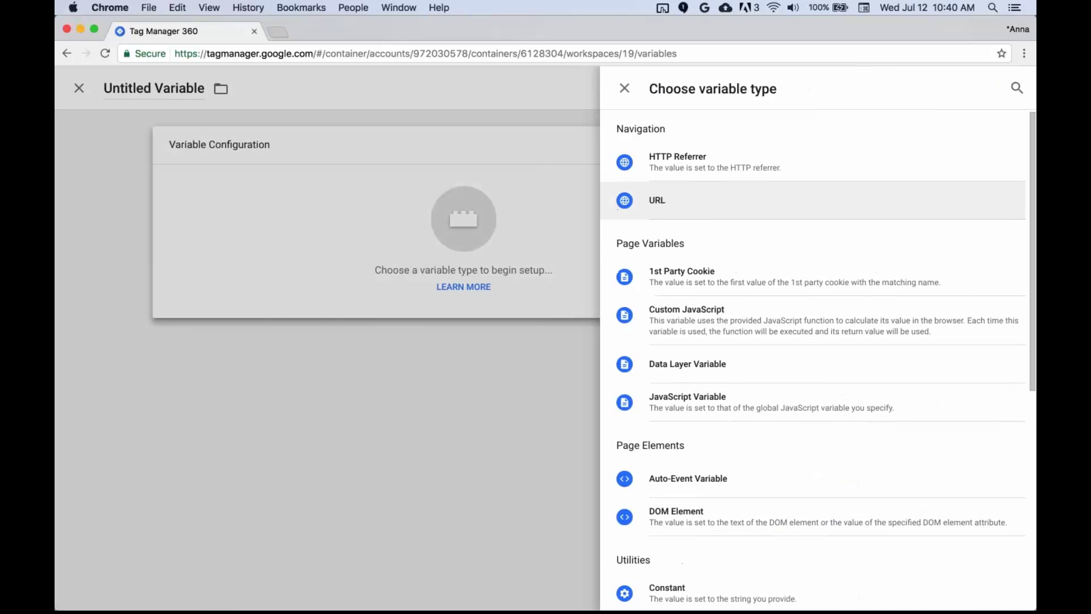
{"action": "scroll", "coordinate": [818, 341], "scroll_direction": "down", "scroll_amount": 2}
{"action": "scroll", "coordinate": [713, 251], "scroll_direction": "down", "scroll_amount": 3}
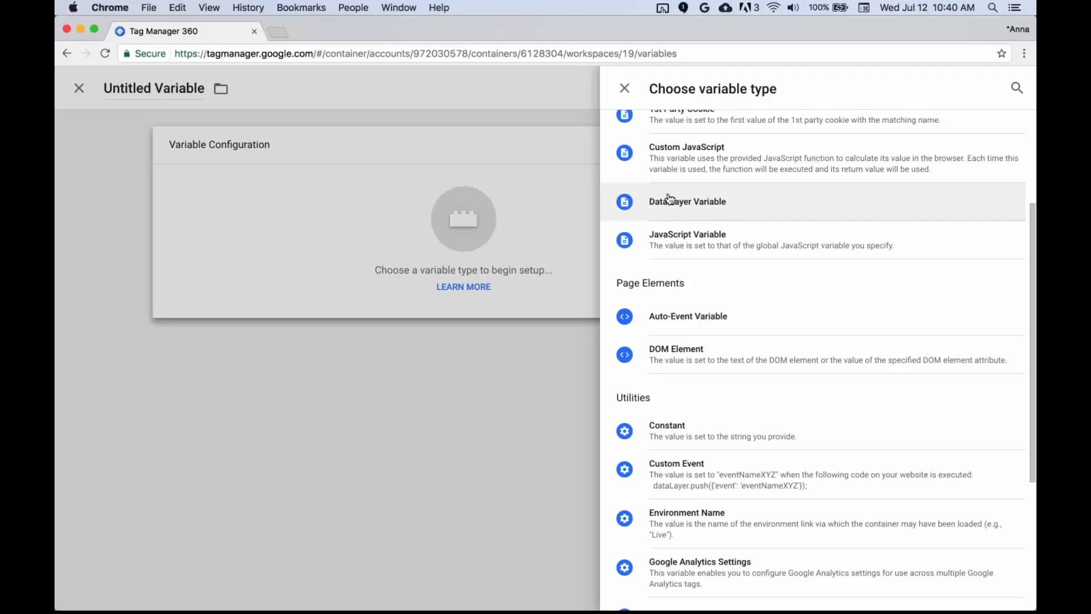
{"action": "scroll", "coordinate": [751, 372], "scroll_direction": "down", "scroll_amount": 1}
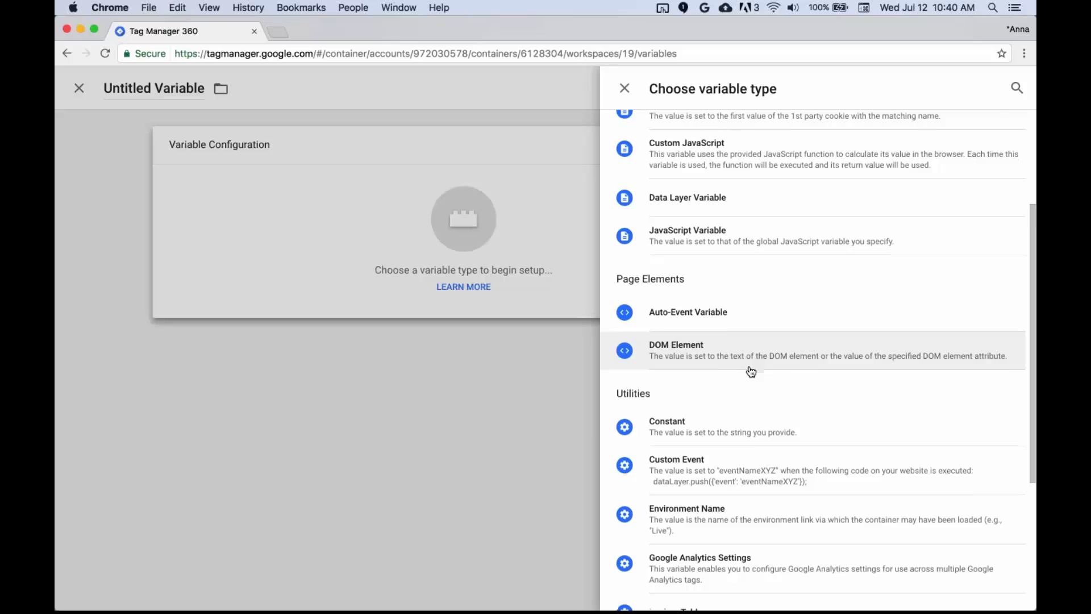
{"action": "scroll", "coordinate": [751, 372], "scroll_direction": "up", "scroll_amount": 5}
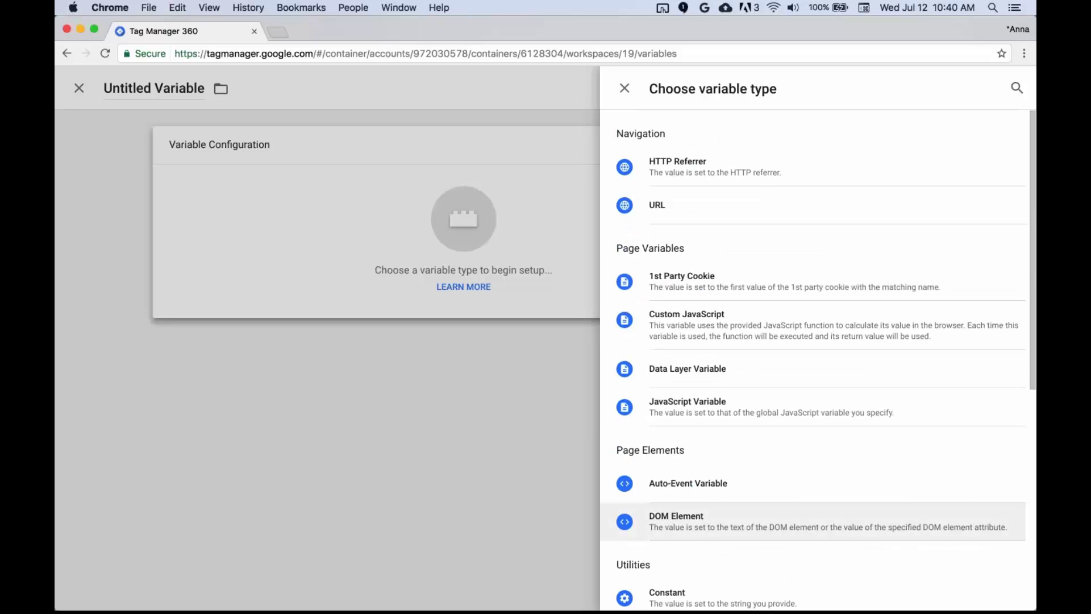
{"action": "key", "text": "Escape"}
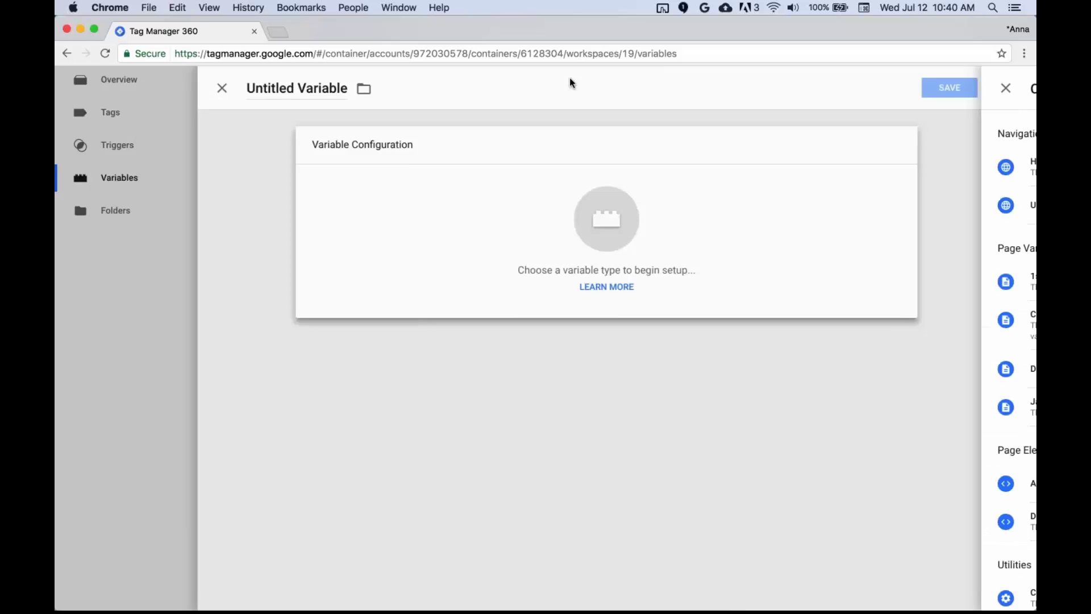
{"action": "key", "text": "Escape"}
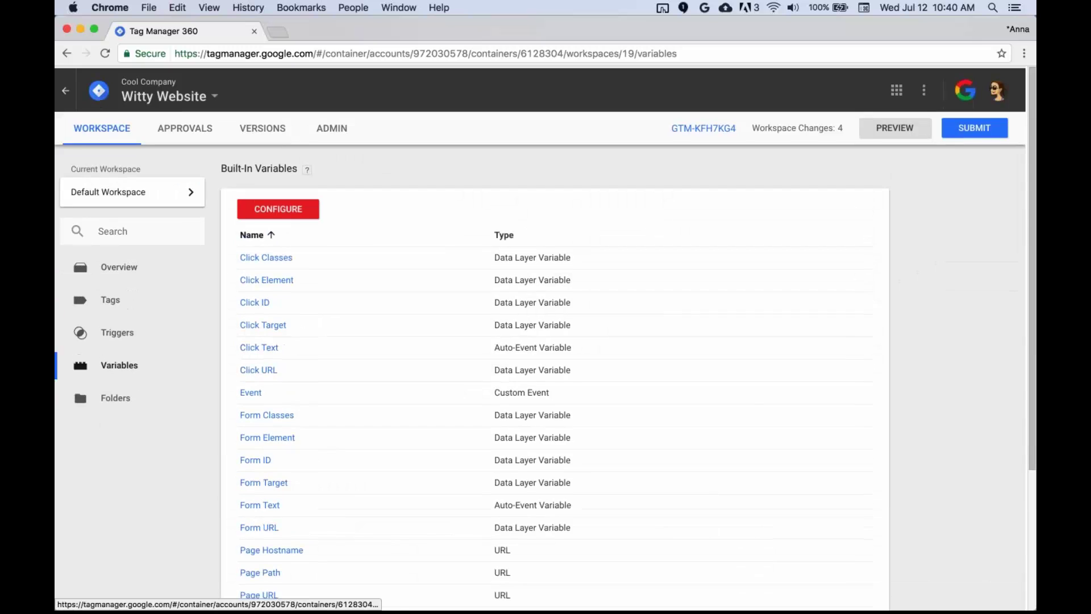
Step: Visit Tags, then return to the overview and review the Google Analytics Pageview conflict
{"action": "left_click", "coordinate": [111, 298]}
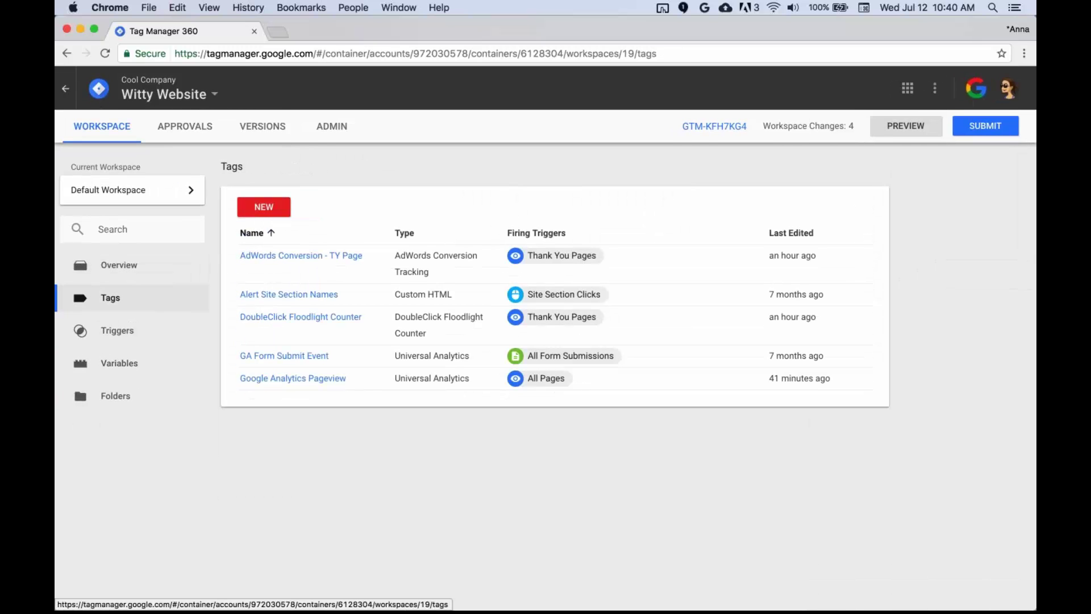
{"action": "left_click", "coordinate": [119, 265]}
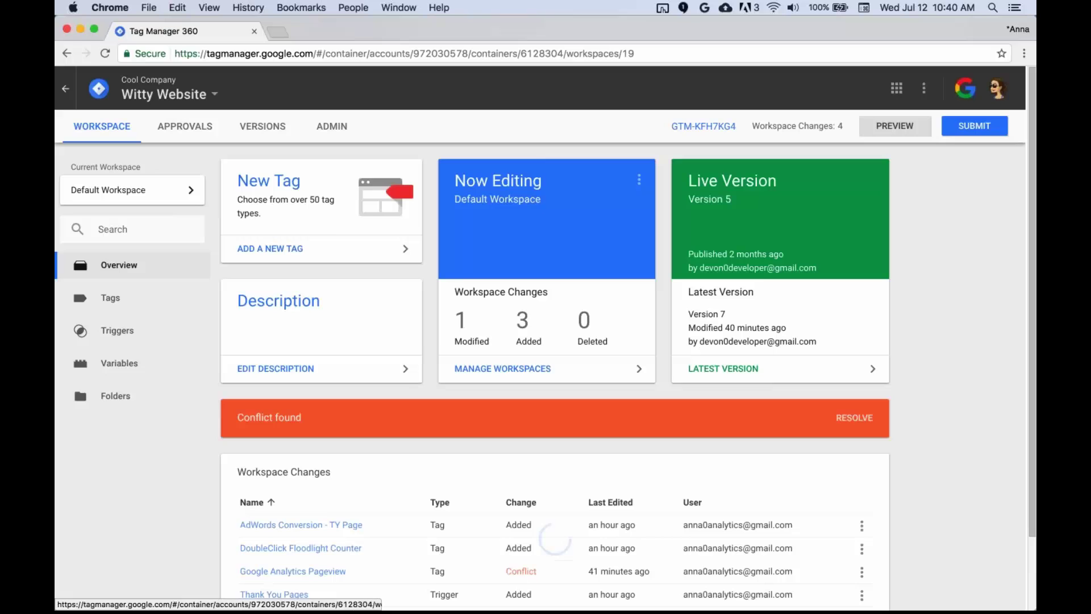
{"action": "scroll", "coordinate": [545, 341], "scroll_direction": "down", "scroll_amount": 1}
{"action": "scroll", "coordinate": [381, 76], "scroll_direction": "up", "scroll_amount": 1}
{"action": "scroll", "coordinate": [381, 75], "scroll_direction": "down", "scroll_amount": 1}
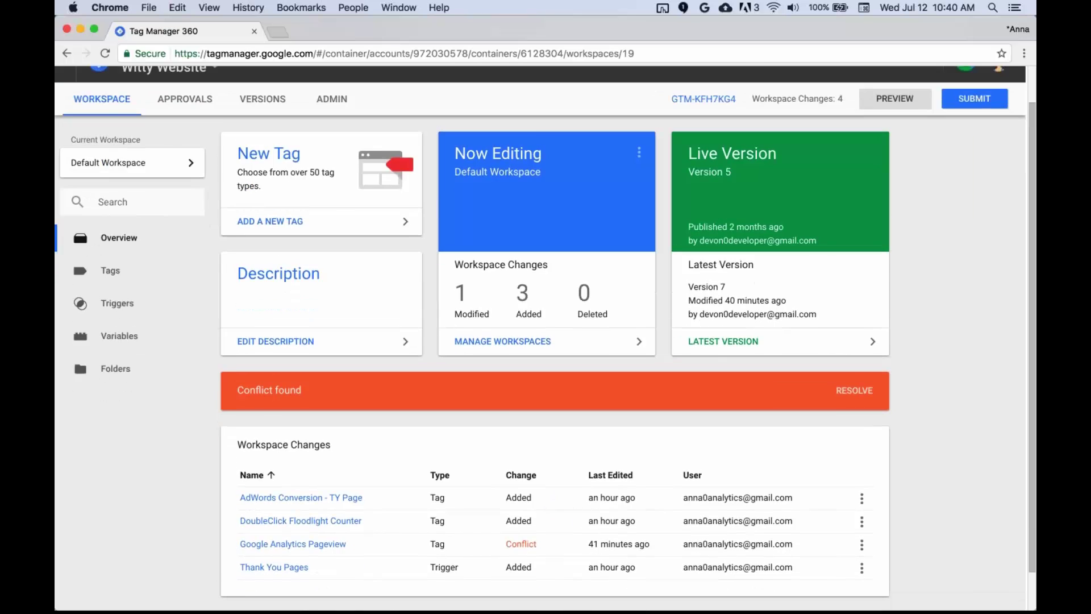
{"action": "scroll", "coordinate": [380, 75], "scroll_direction": "up", "scroll_amount": 1}
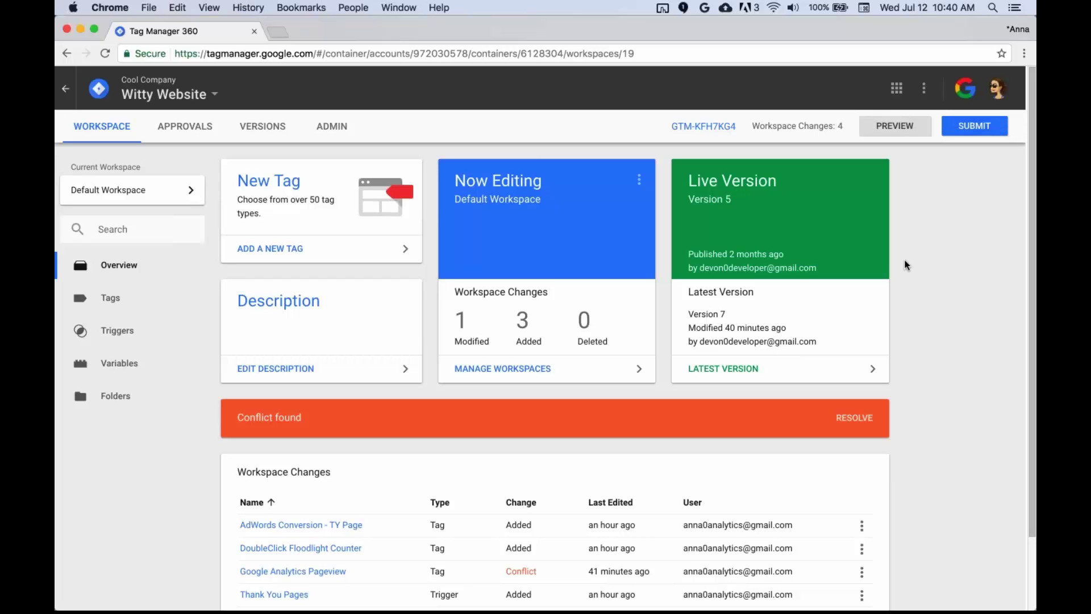
{"action": "scroll", "coordinate": [906, 266], "scroll_direction": "down", "scroll_amount": 1}
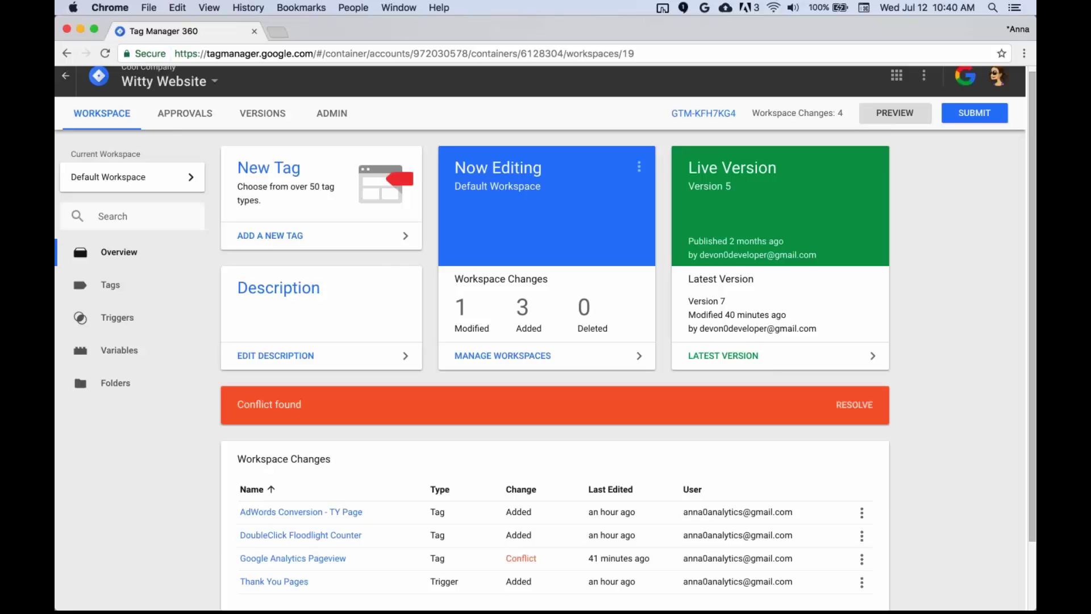
{"action": "scroll", "coordinate": [545, 341], "scroll_direction": "down", "scroll_amount": 3}
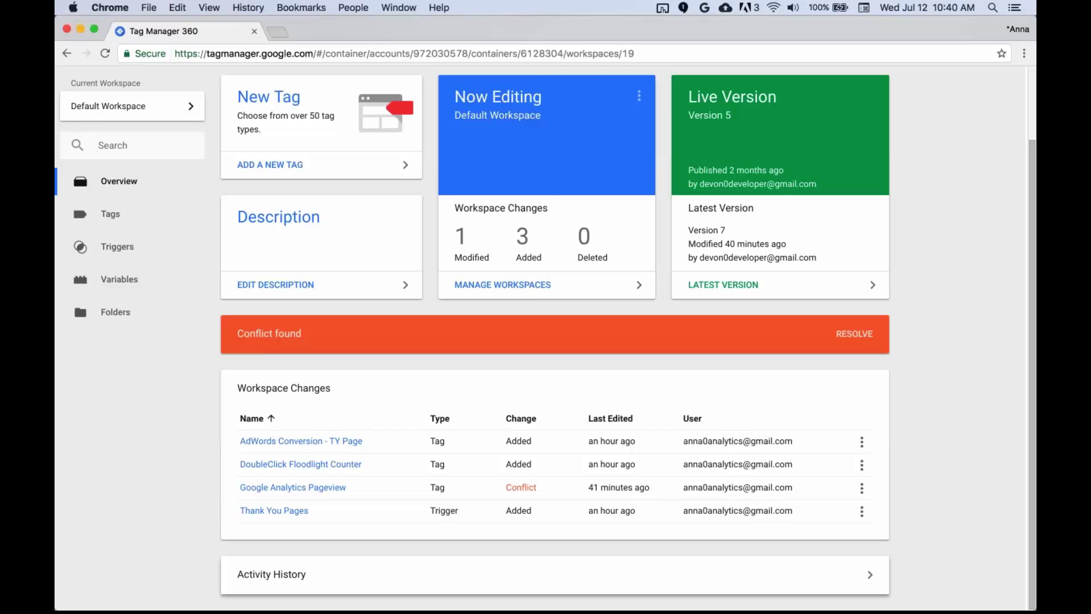
{"action": "scroll", "coordinate": [839, 255], "scroll_direction": "up", "scroll_amount": 1}
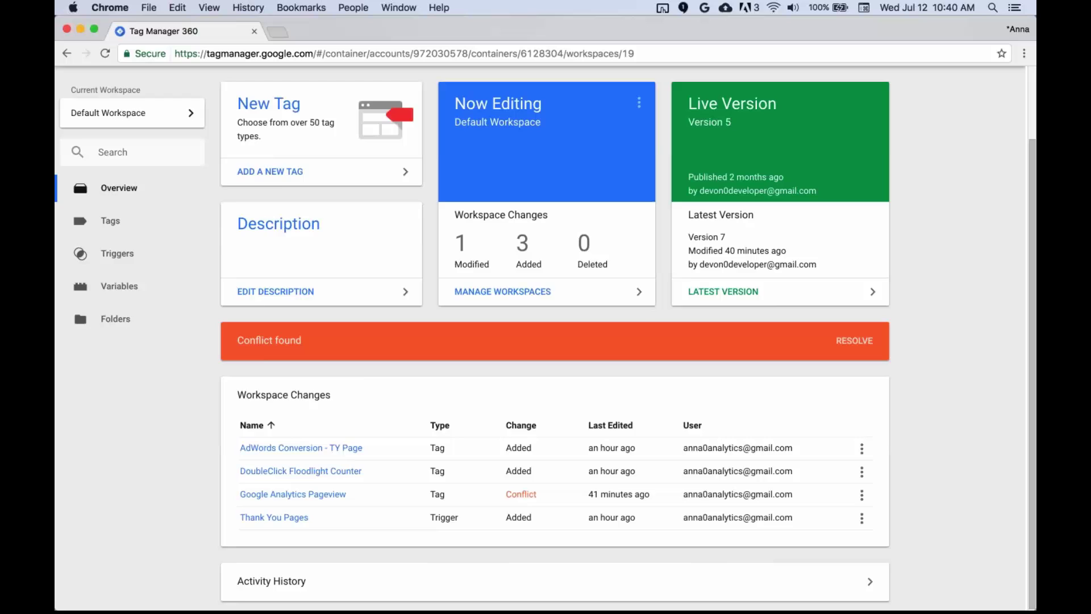
{"action": "scroll", "coordinate": [545, 341], "scroll_direction": "up", "scroll_amount": 3}
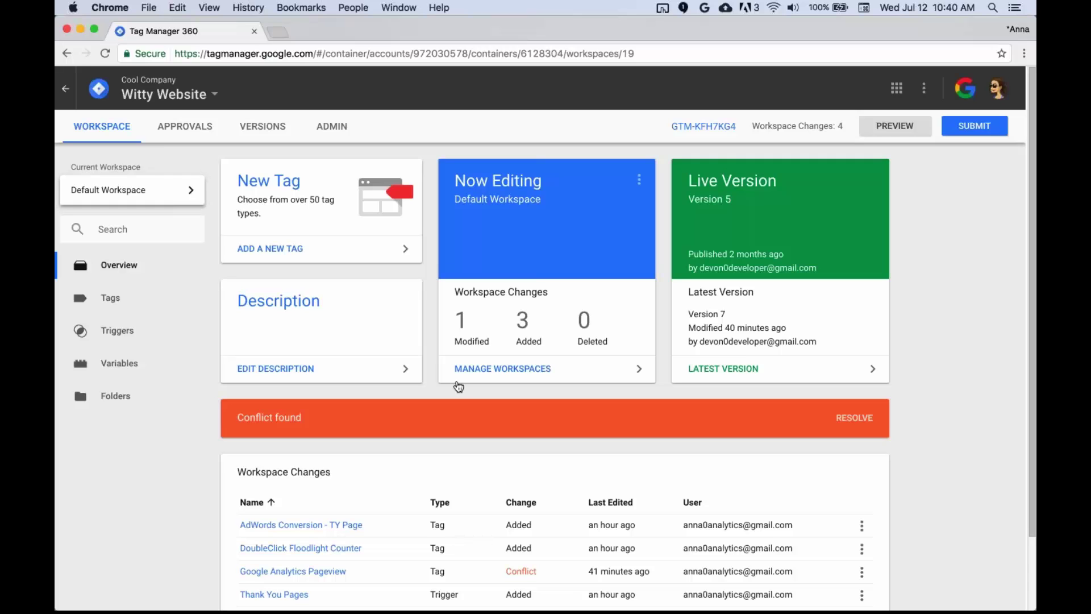
{"action": "scroll", "coordinate": [458, 386], "scroll_direction": "down", "scroll_amount": 1}
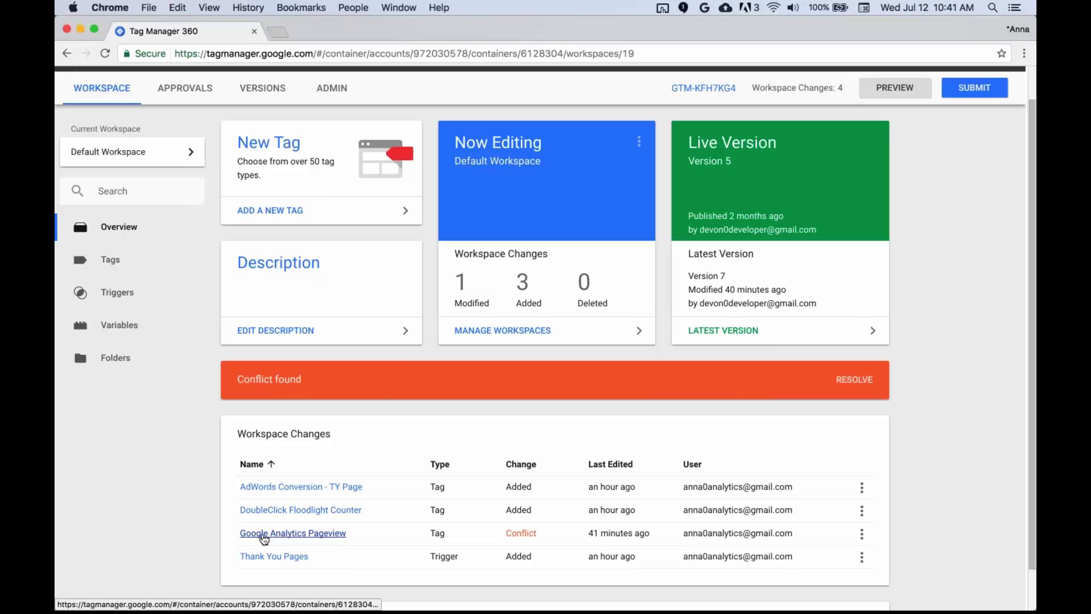
{"action": "left_click", "coordinate": [292, 383]}
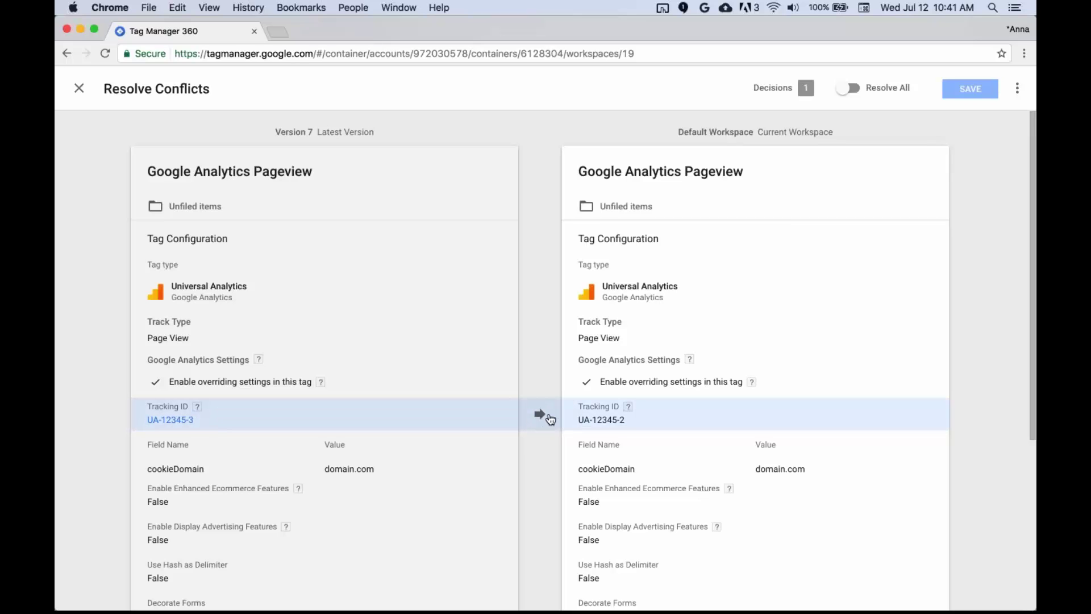
{"action": "left_click", "coordinate": [848, 89]}
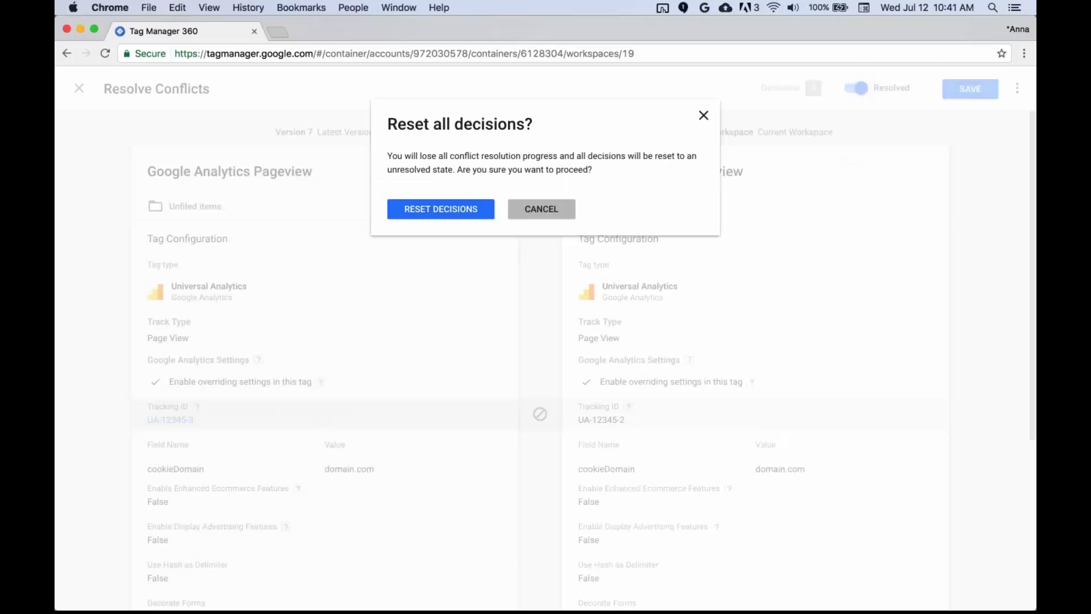
{"action": "left_click", "coordinate": [541, 209]}
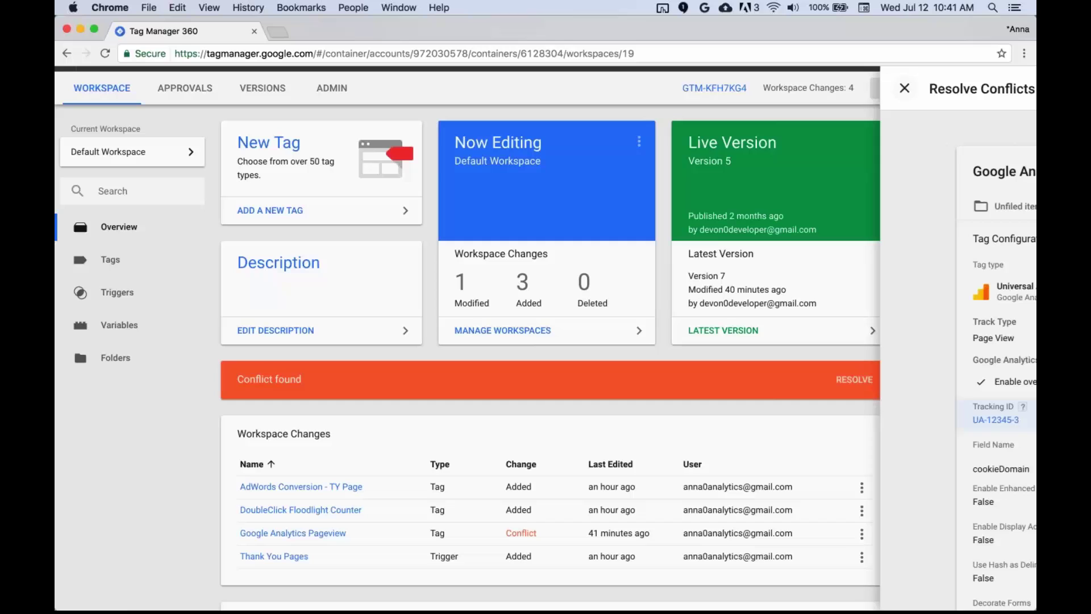
{"action": "key", "text": "Escape"}
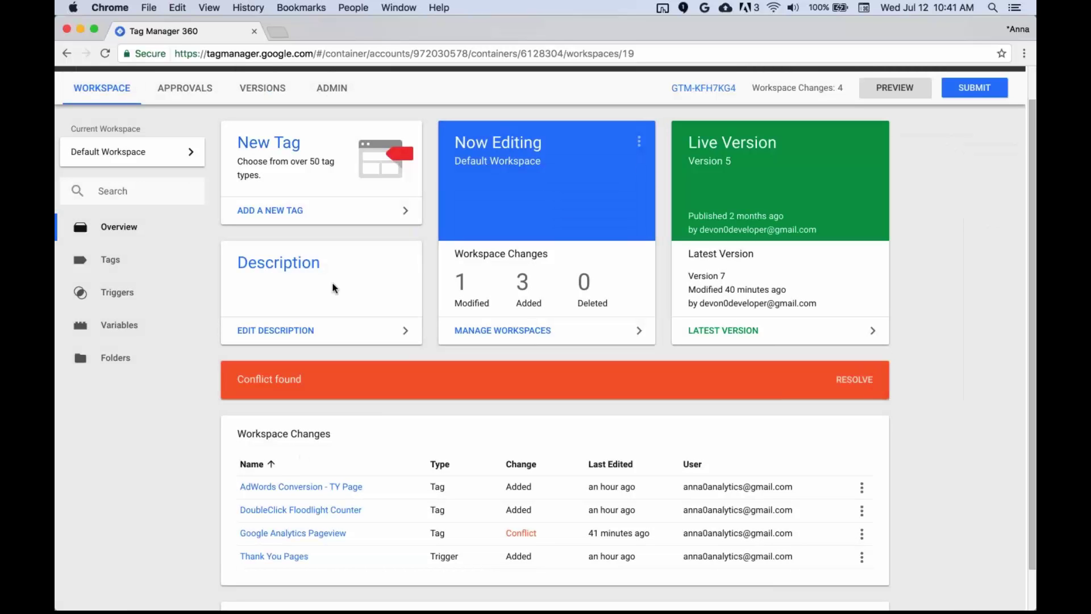
{"action": "scroll", "coordinate": [334, 288], "scroll_direction": "up", "scroll_amount": 1}
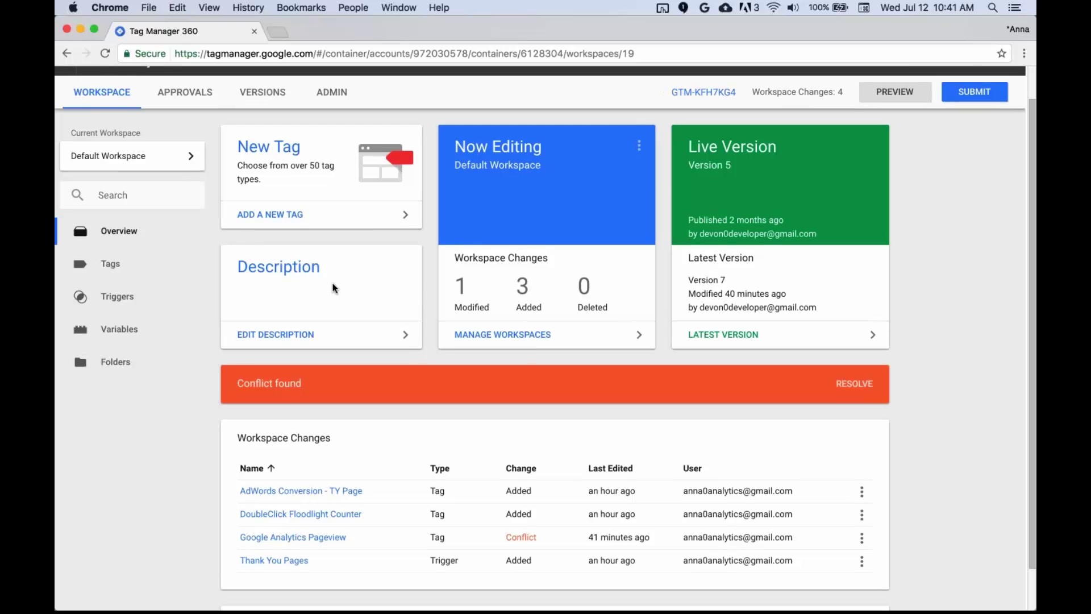
Step: Create workspace 'New GA Event' described as 'New GA event for the new buttons we're adding.'
{"action": "scroll", "coordinate": [334, 288], "scroll_direction": "up", "scroll_amount": 2}
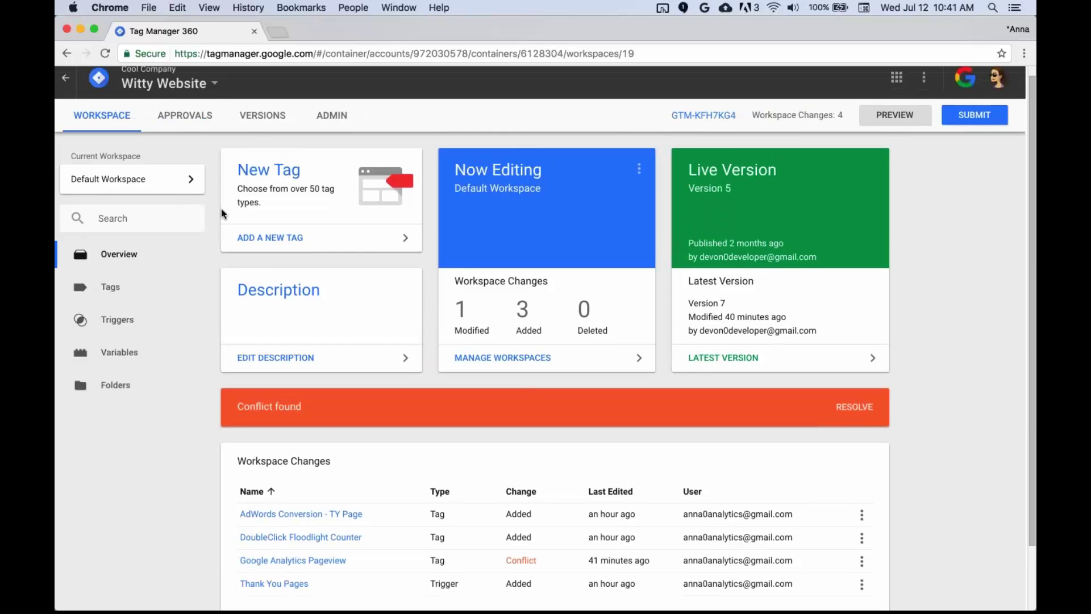
{"action": "left_click", "coordinate": [151, 188]}
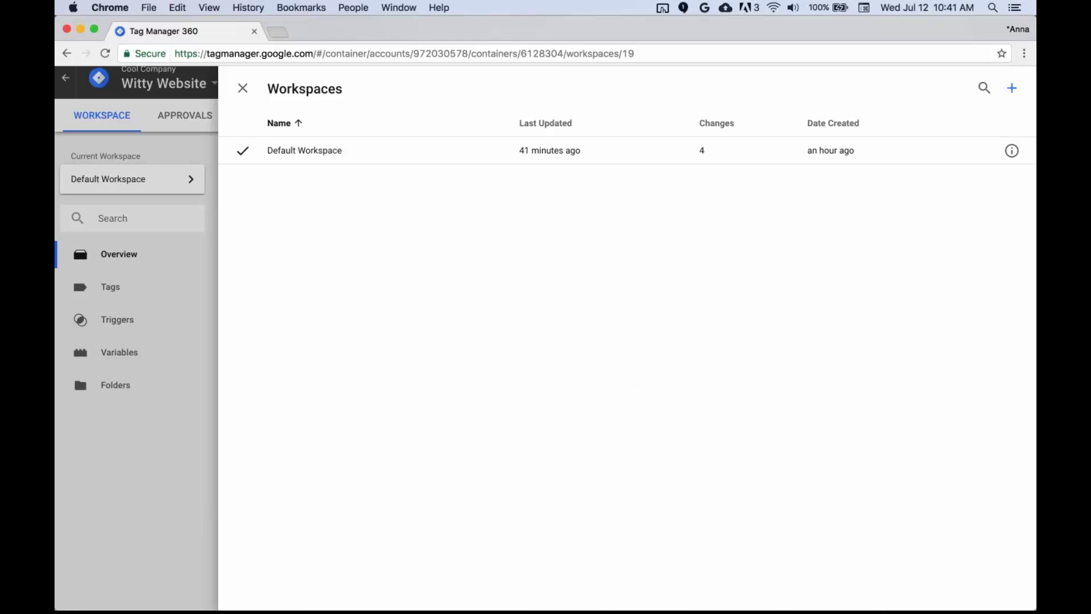
{"action": "left_click", "coordinate": [1012, 89]}
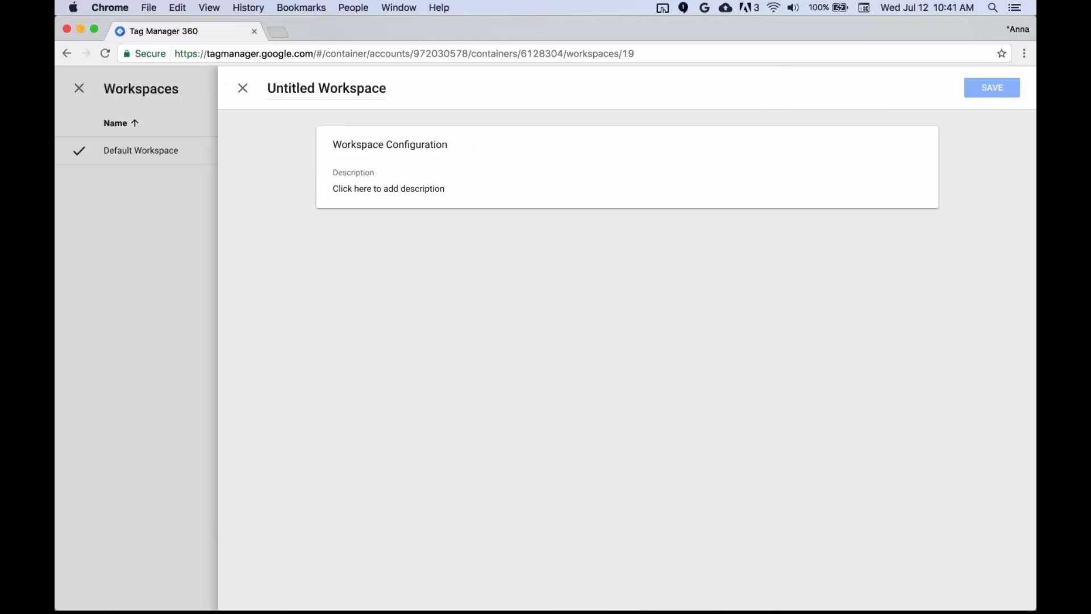
{"action": "left_click", "coordinate": [316, 87]}
{"action": "type", "text": "New GA"}
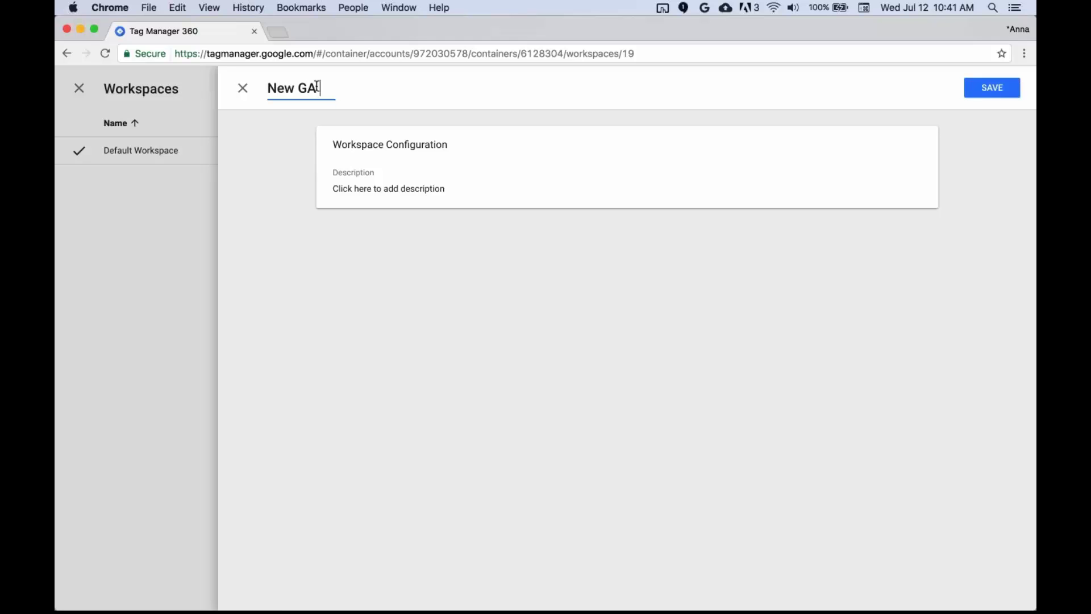
{"action": "type", "text": " Event"}
{"action": "key", "text": "Return"}
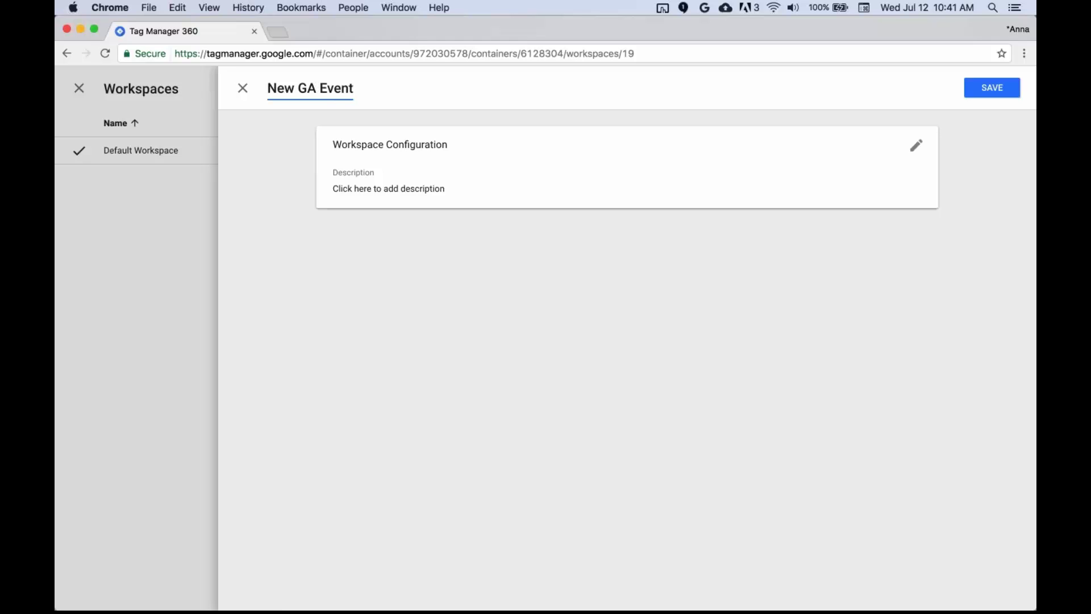
{"action": "left_click", "coordinate": [389, 189]}
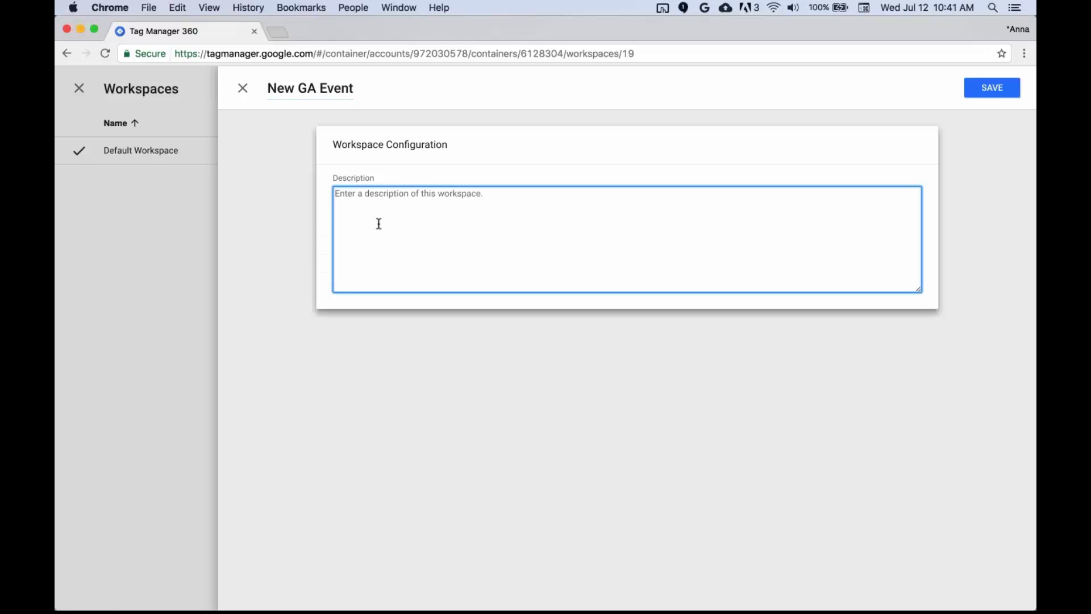
{"action": "type", "text": "New"}
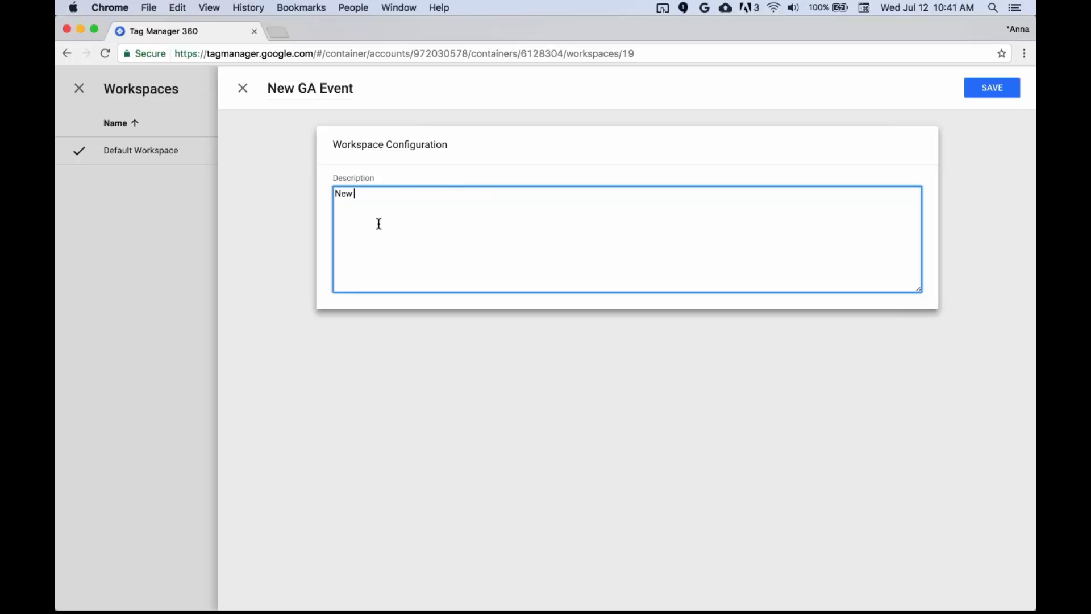
{"action": "type", "text": " GA event for the new buttons we're adding."}
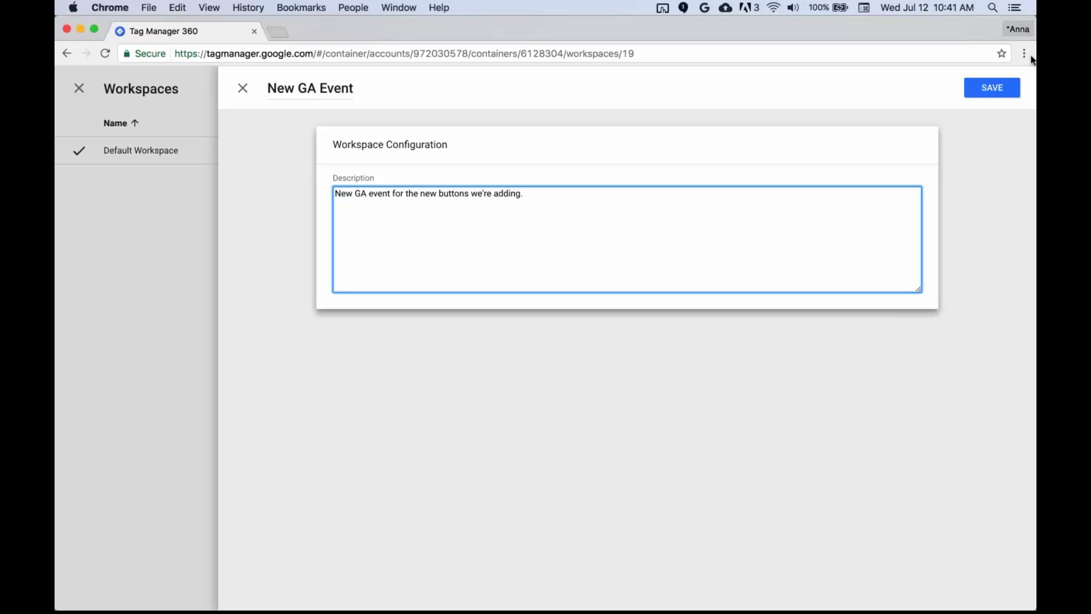
{"action": "left_click", "coordinate": [992, 87]}
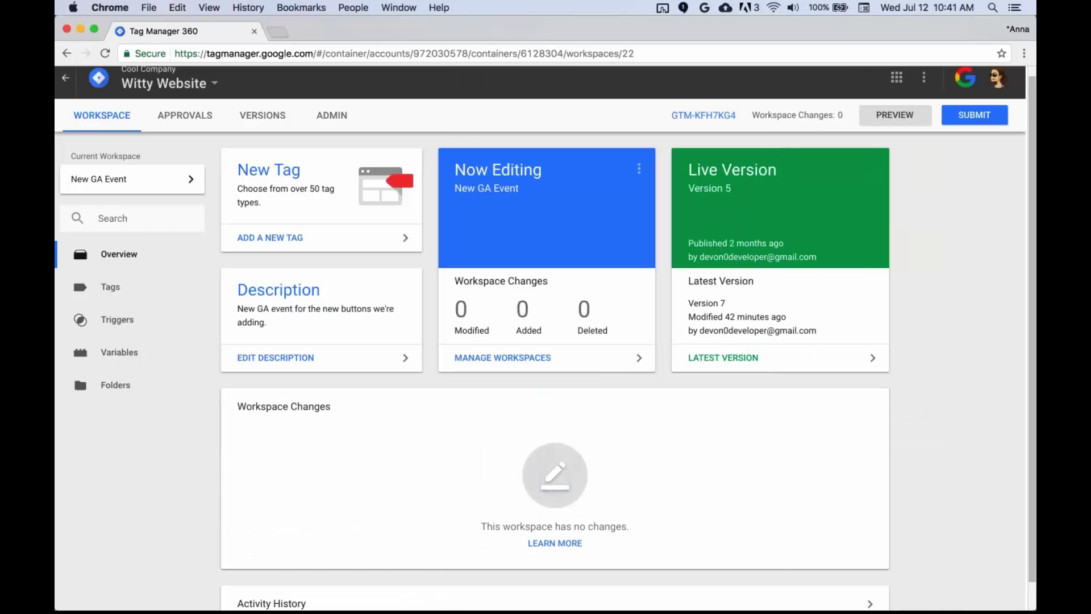
{"action": "scroll", "coordinate": [547, 318], "scroll_direction": "down", "scroll_amount": 1}
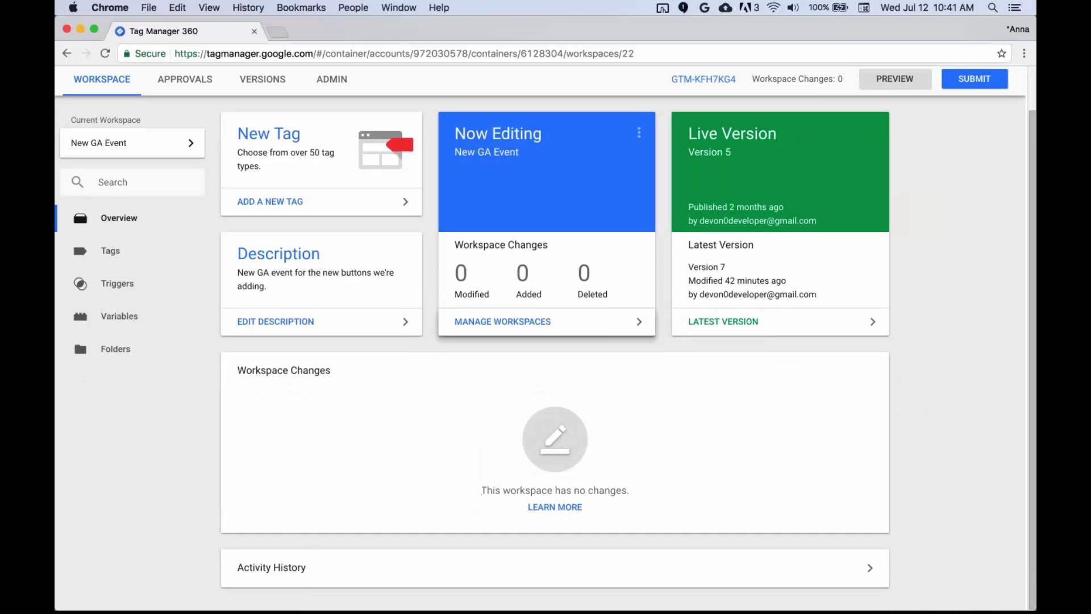
{"action": "scroll", "coordinate": [636, 403], "scroll_direction": "up", "scroll_amount": 1}
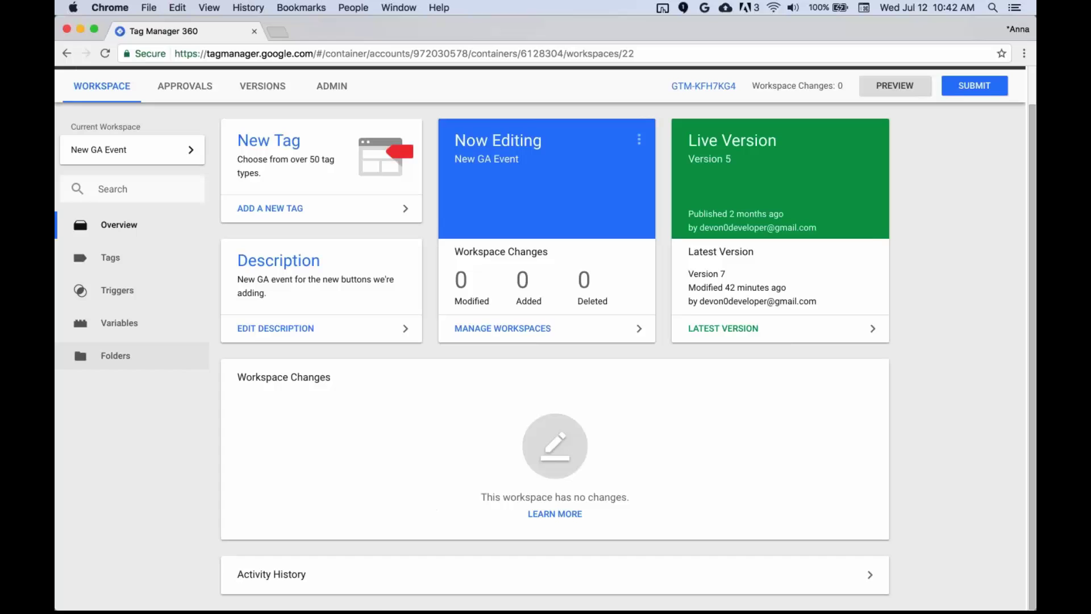
{"action": "left_click", "coordinate": [111, 256]}
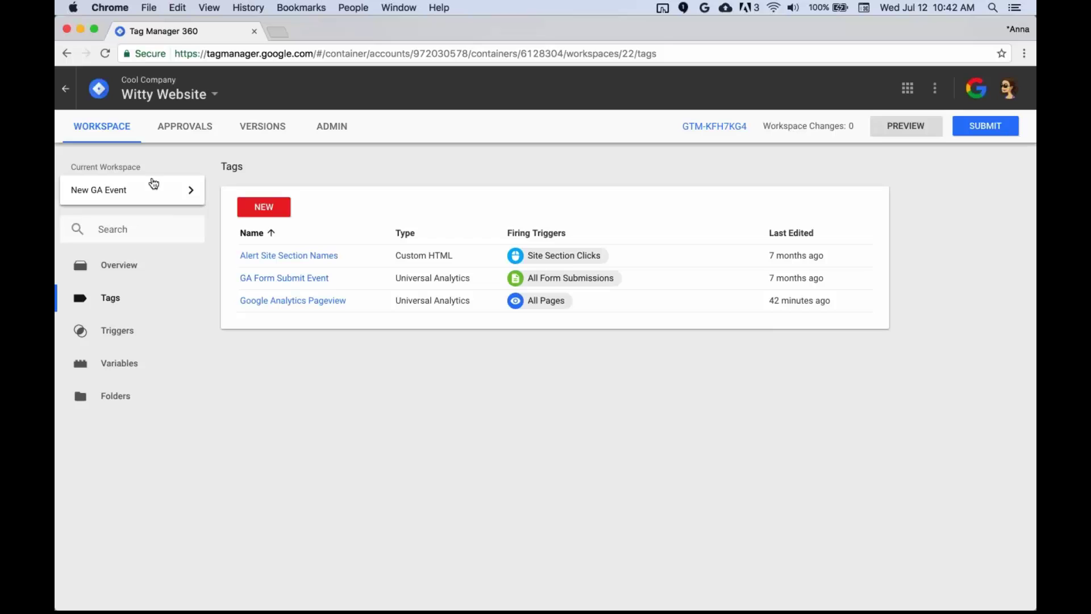
{"action": "left_click", "coordinate": [147, 277]}
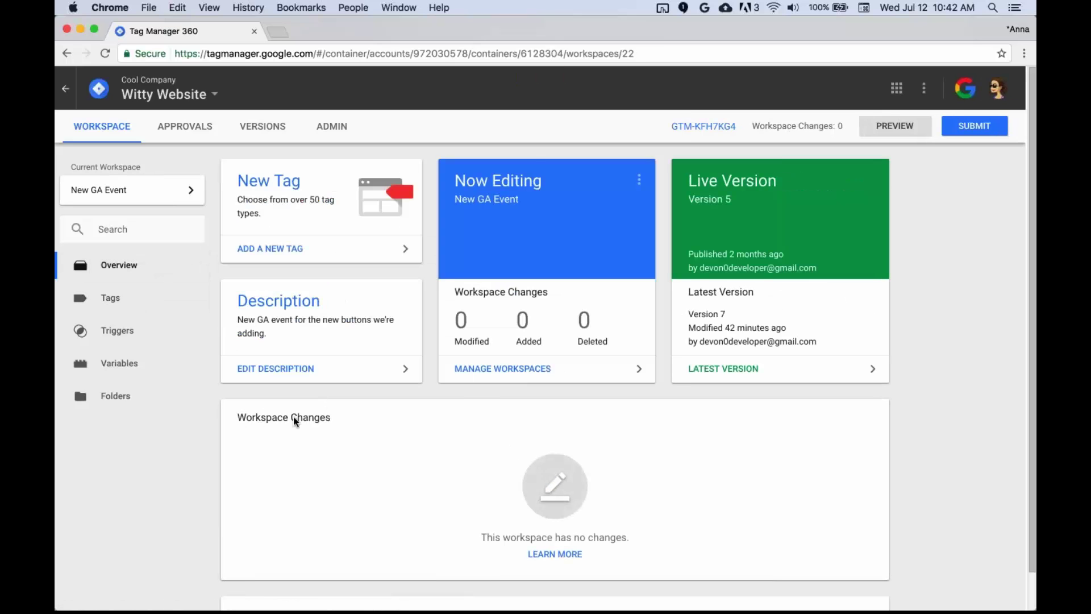
{"action": "left_click_drag", "start_coordinate": [252, 417], "coordinate": [236, 417]}
{"action": "left_click_drag", "start_coordinate": [775, 420], "coordinate": [936, 442]}
{"action": "left_click", "coordinate": [937, 443]}
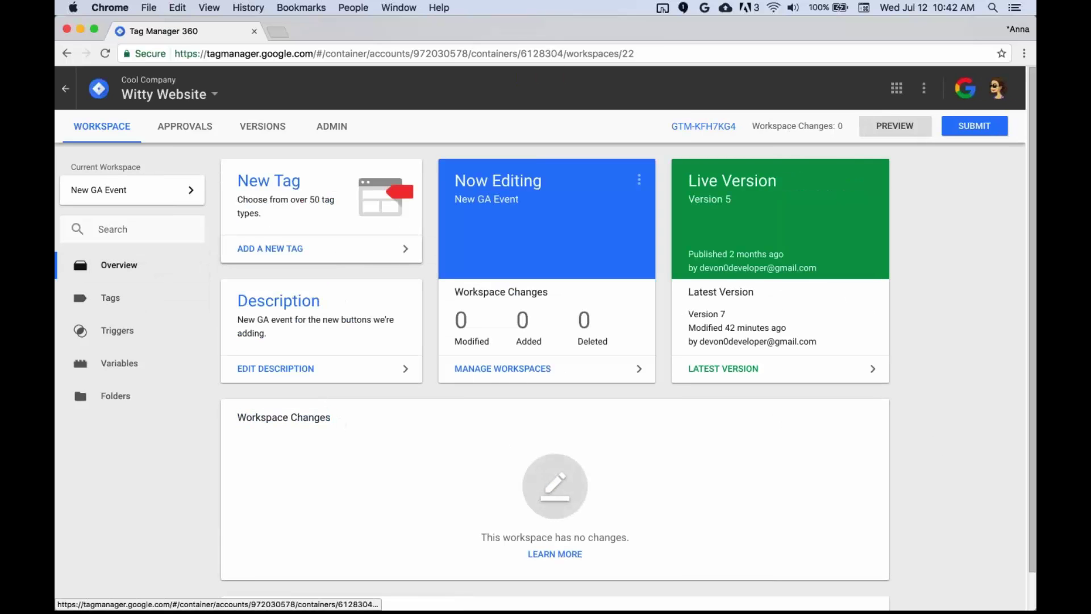
Step: Start a new tag and browse the tag type list back to the Featured types
{"action": "left_click", "coordinate": [348, 195]}
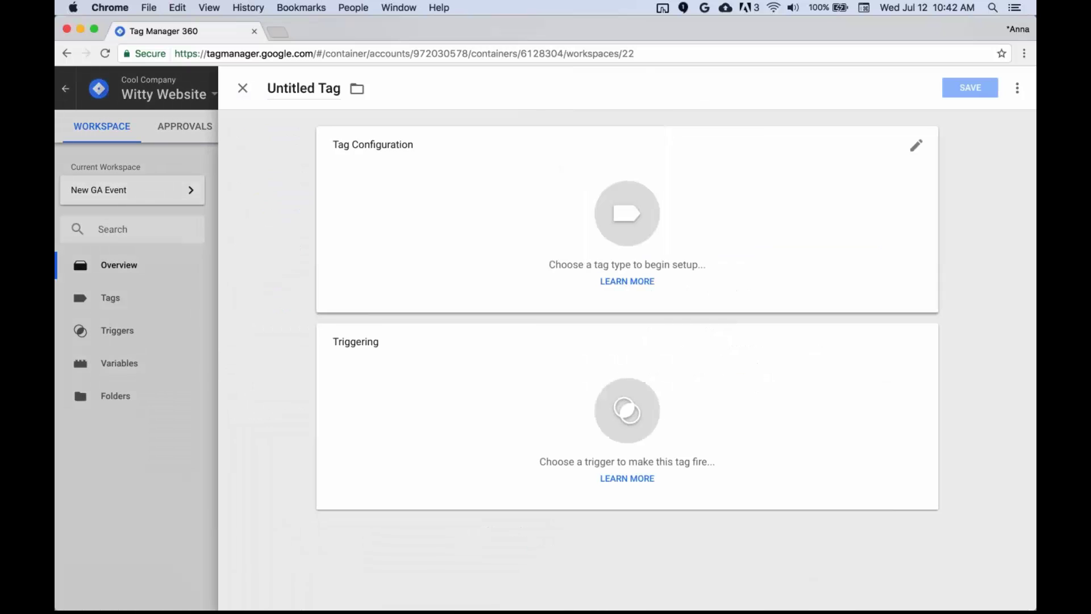
{"action": "left_click", "coordinate": [417, 258]}
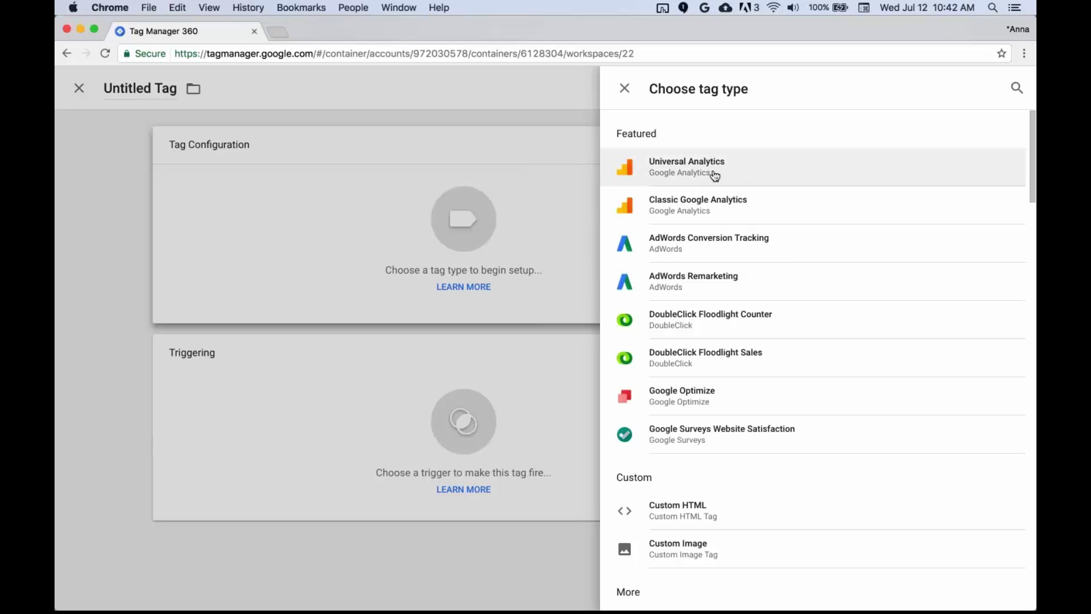
{"action": "scroll", "coordinate": [707, 177], "scroll_direction": "down", "scroll_amount": 8}
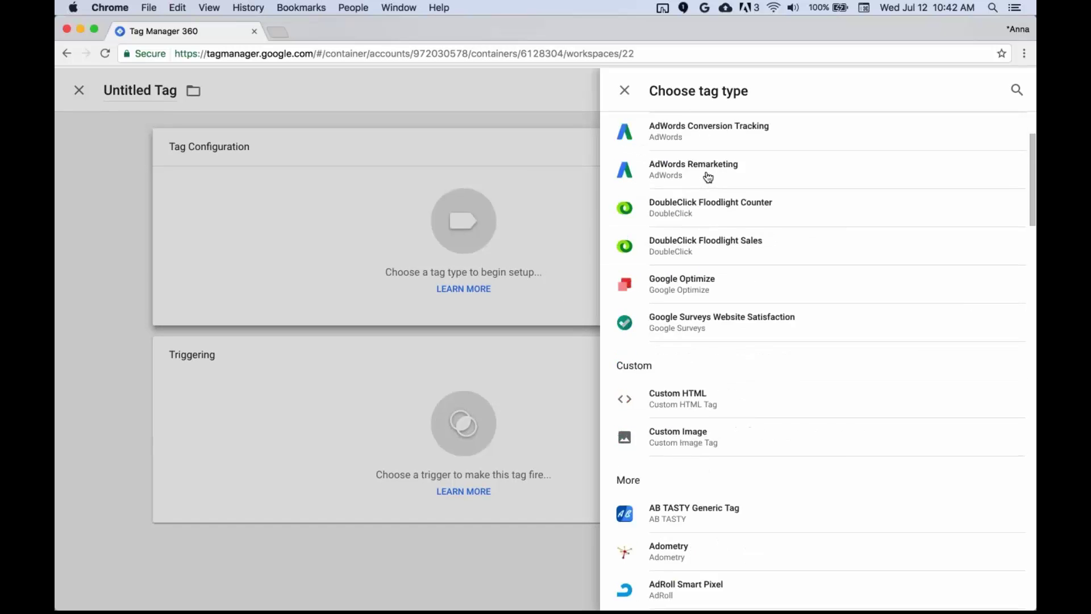
{"action": "scroll", "coordinate": [708, 177], "scroll_direction": "down", "scroll_amount": 15}
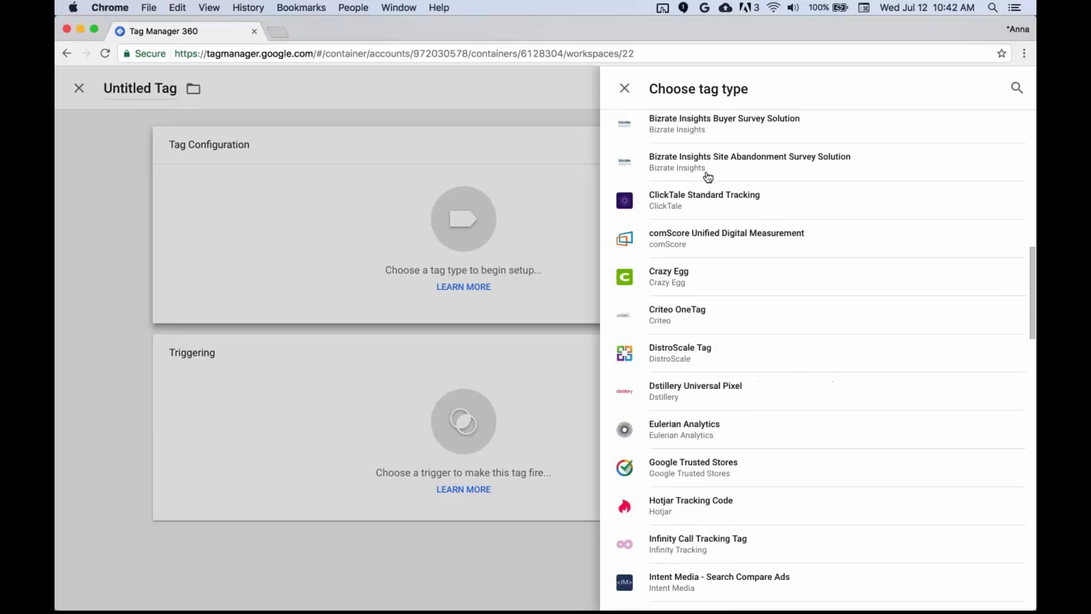
{"action": "scroll", "coordinate": [707, 179], "scroll_direction": "down", "scroll_amount": 12}
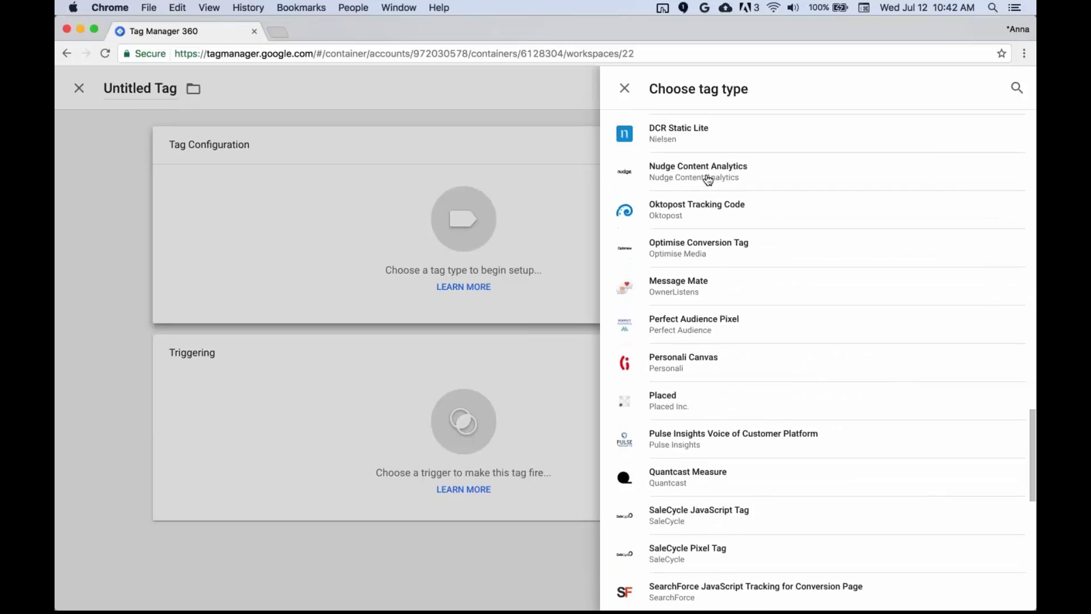
{"action": "scroll", "coordinate": [708, 179], "scroll_direction": "down", "scroll_amount": 5}
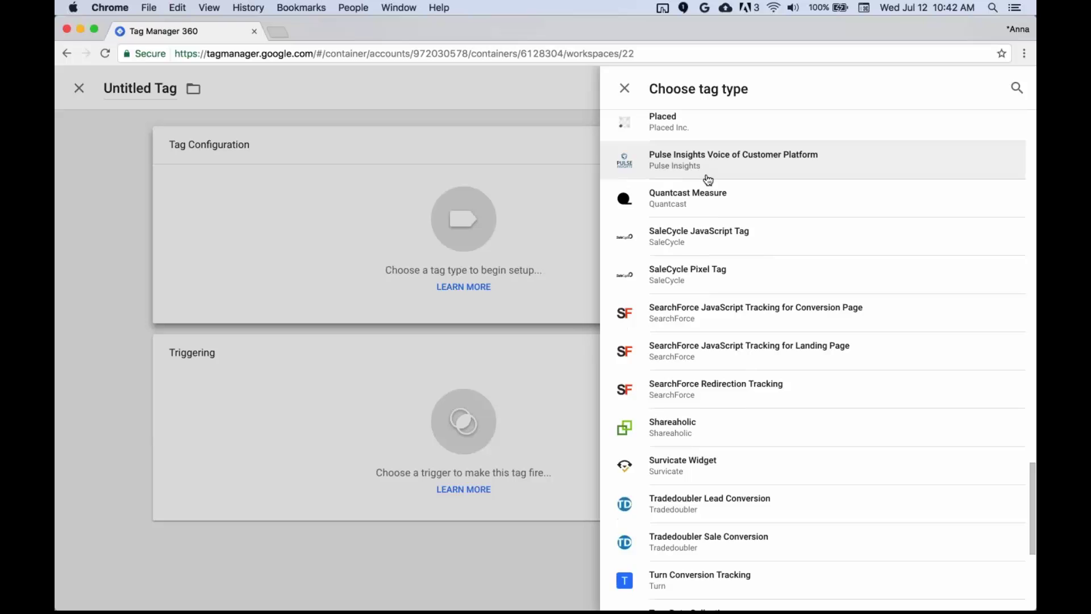
{"action": "scroll", "coordinate": [708, 179], "scroll_direction": "down", "scroll_amount": 3}
{"action": "scroll", "coordinate": [708, 179], "scroll_direction": "up", "scroll_amount": 8}
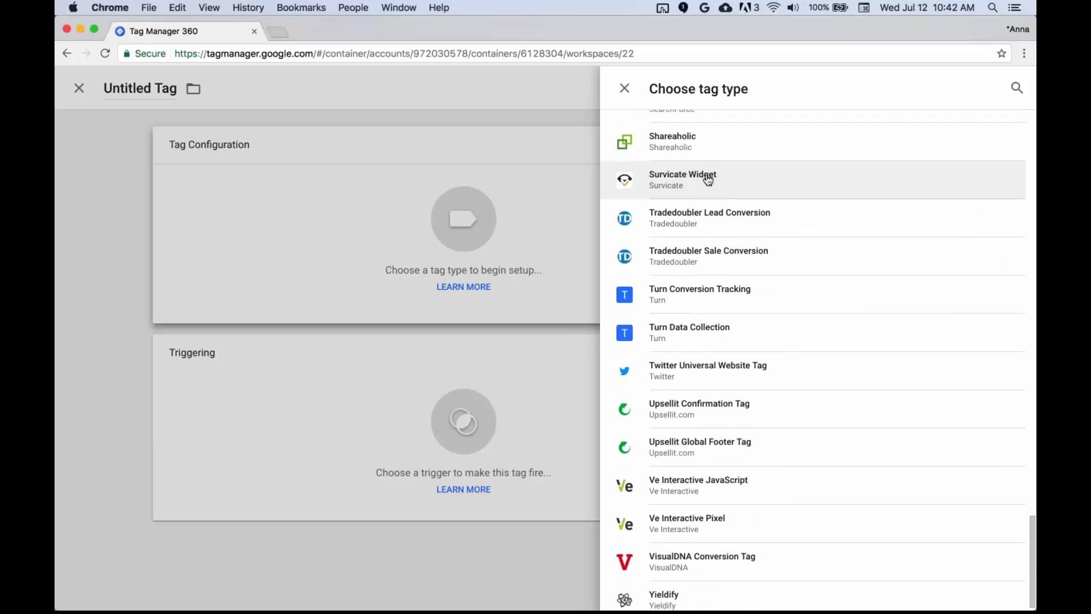
{"action": "scroll", "coordinate": [708, 180], "scroll_direction": "up", "scroll_amount": 20}
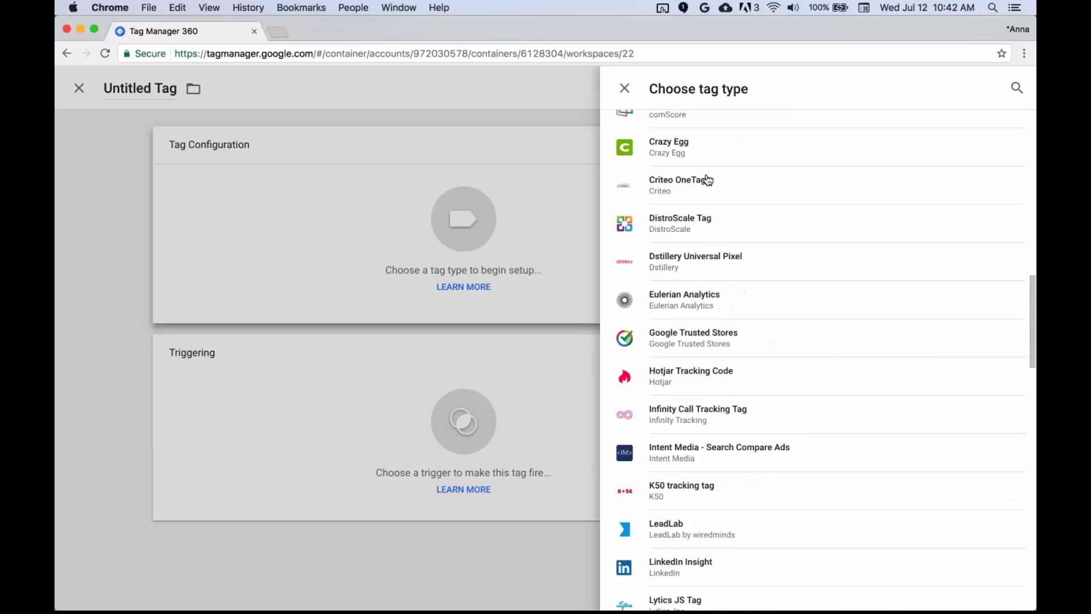
{"action": "scroll", "coordinate": [707, 179], "scroll_direction": "up", "scroll_amount": 2}
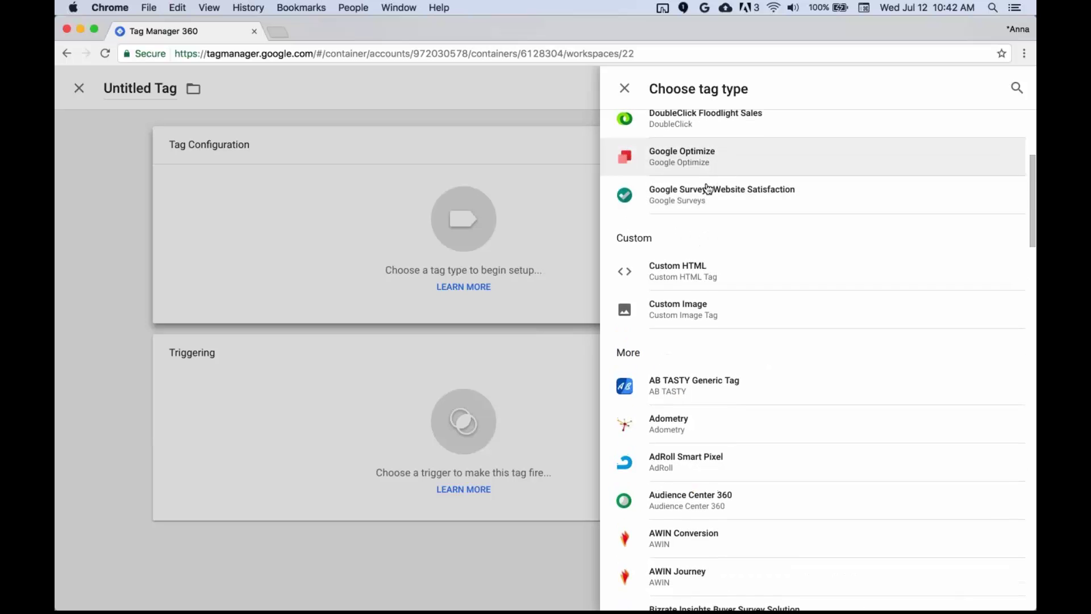
{"action": "scroll", "coordinate": [704, 309], "scroll_direction": "up", "scroll_amount": 10}
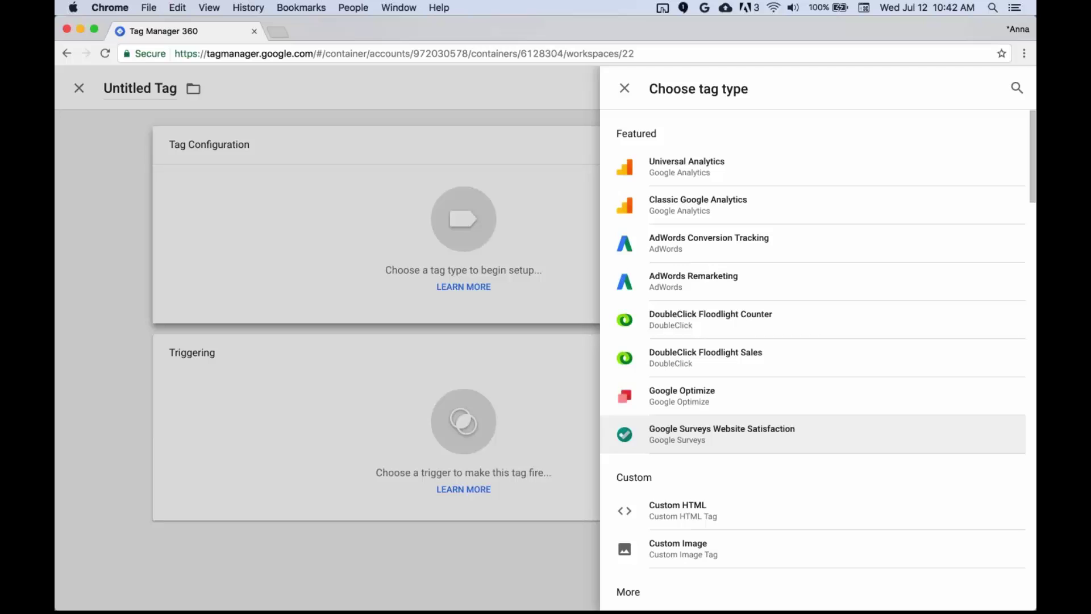
{"action": "scroll", "coordinate": [759, 407], "scroll_direction": "down", "scroll_amount": 5}
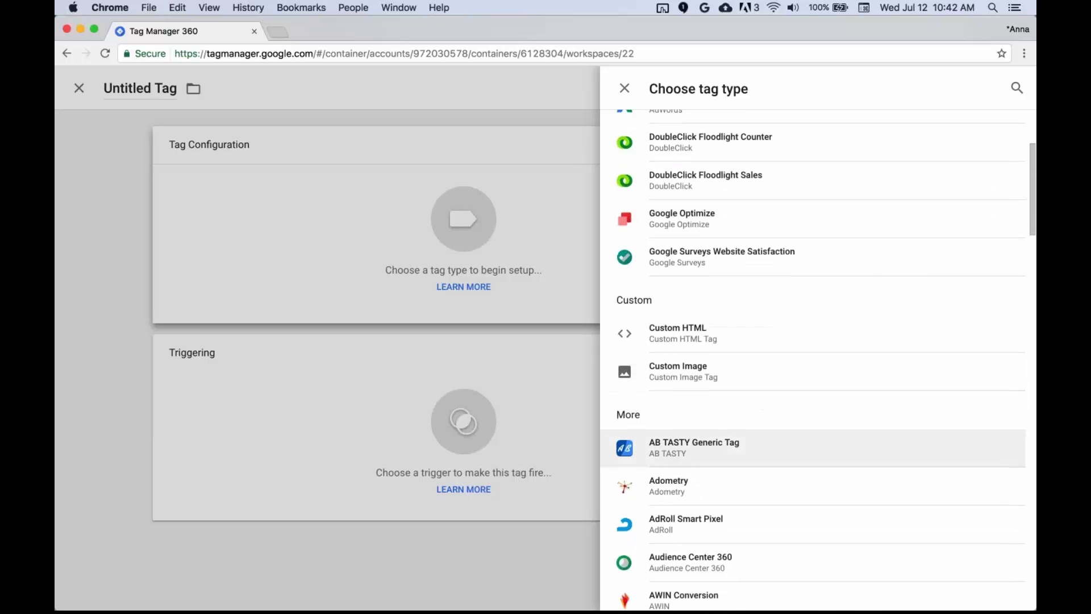
{"action": "scroll", "coordinate": [704, 446], "scroll_direction": "down", "scroll_amount": 10}
{"action": "scroll", "coordinate": [745, 267], "scroll_direction": "down", "scroll_amount": 4}
{"action": "scroll", "coordinate": [746, 263], "scroll_direction": "up", "scroll_amount": 15}
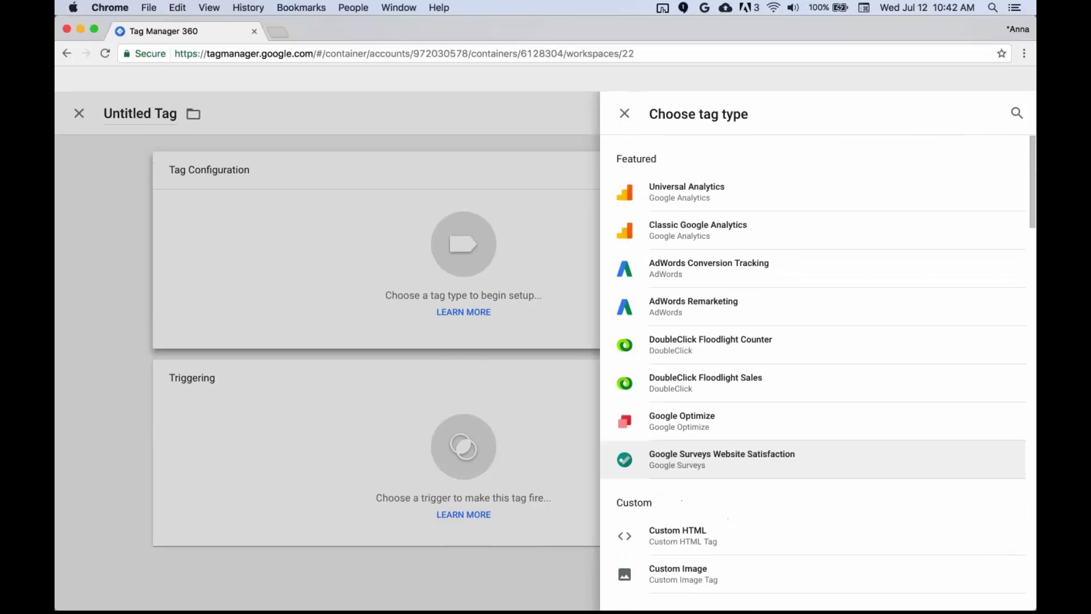
Step: Make the tag a Universal Analytics tag with Track Type Event
{"action": "left_click", "coordinate": [679, 170]}
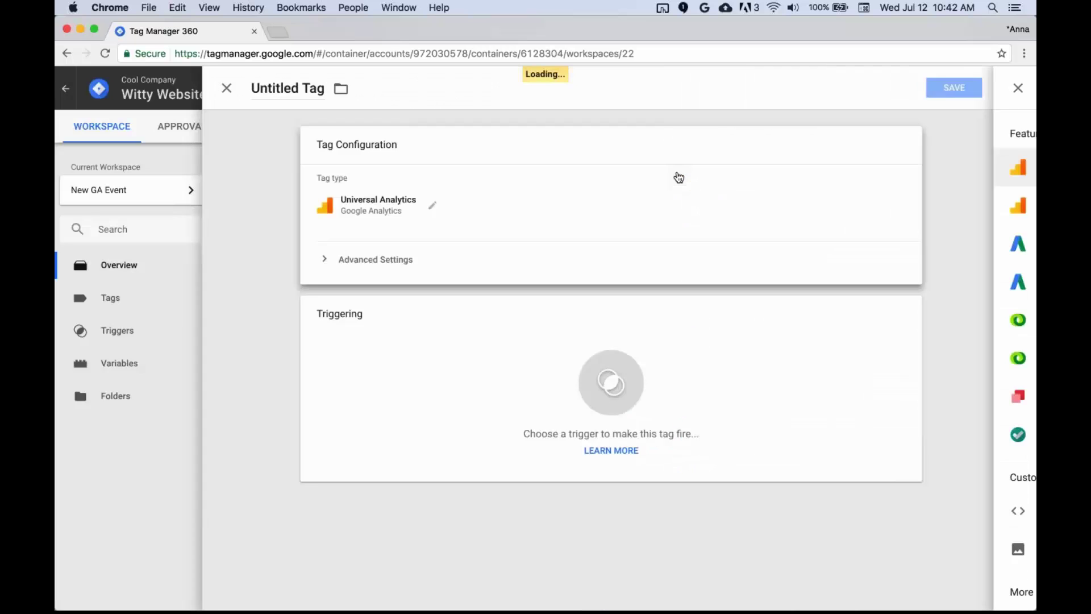
{"action": "left_click", "coordinate": [399, 264]}
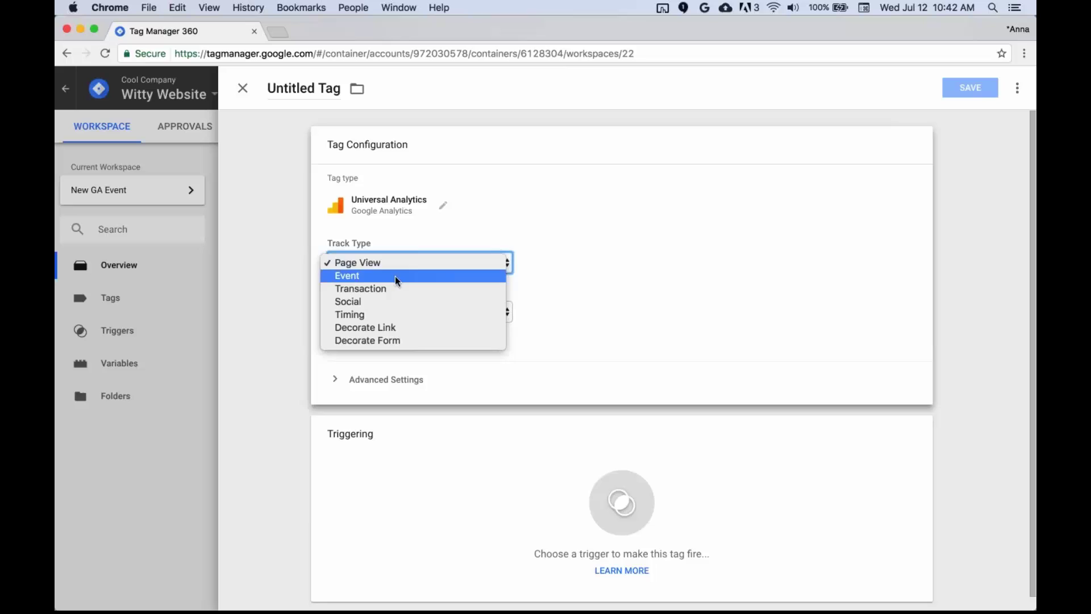
{"action": "left_click", "coordinate": [395, 278]}
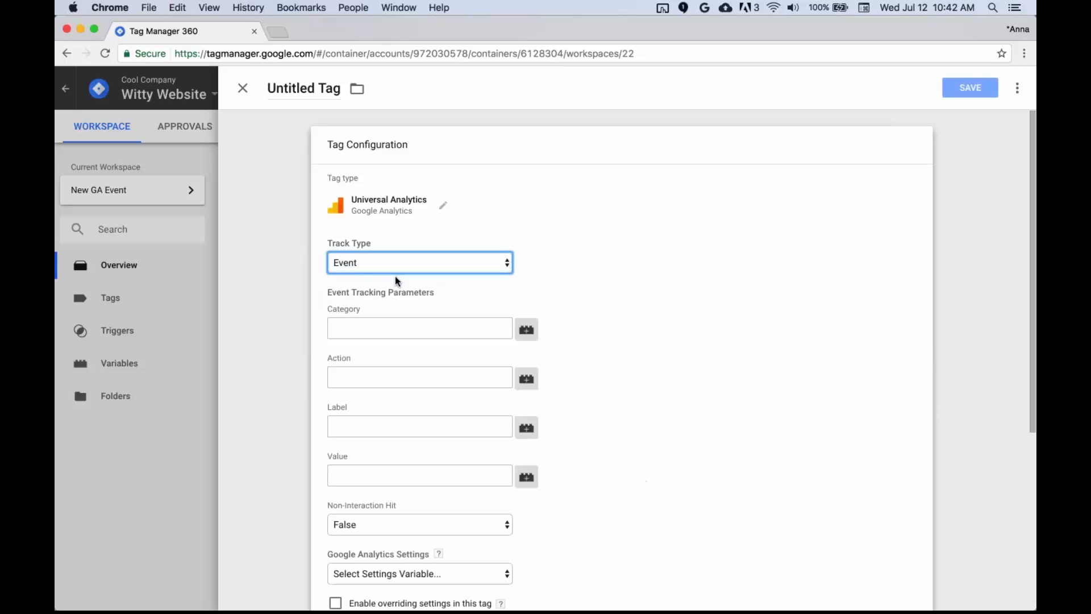
Step: Set Category 'button click', Action 'click' and Label {{Click Classes}}
{"action": "left_click", "coordinate": [375, 328]}
{"action": "type", "text": "button click"}
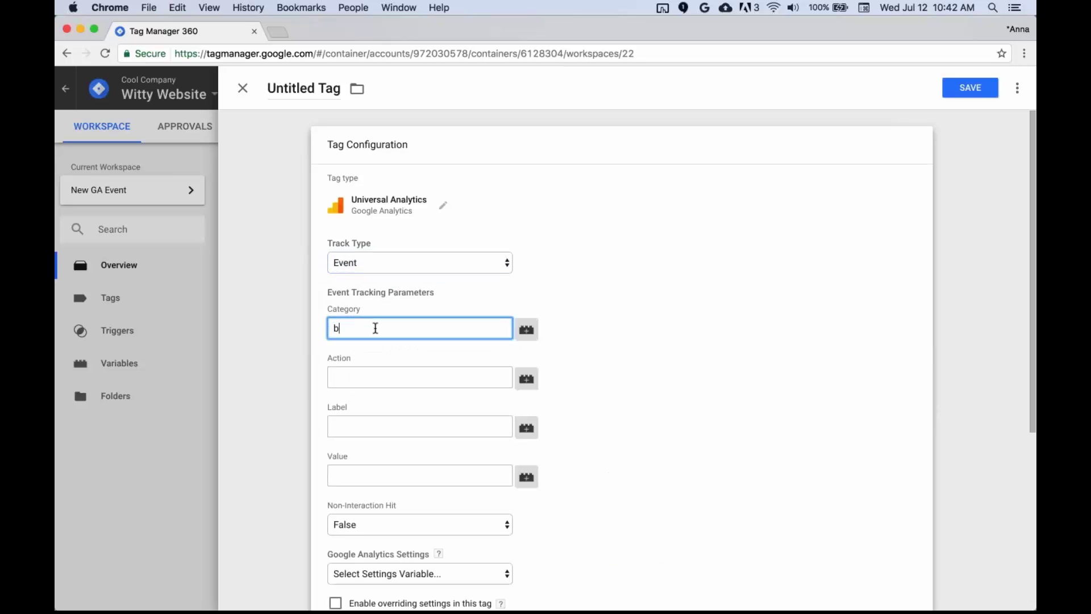
{"action": "key", "text": "Tab"}
{"action": "key", "text": "Tab"}
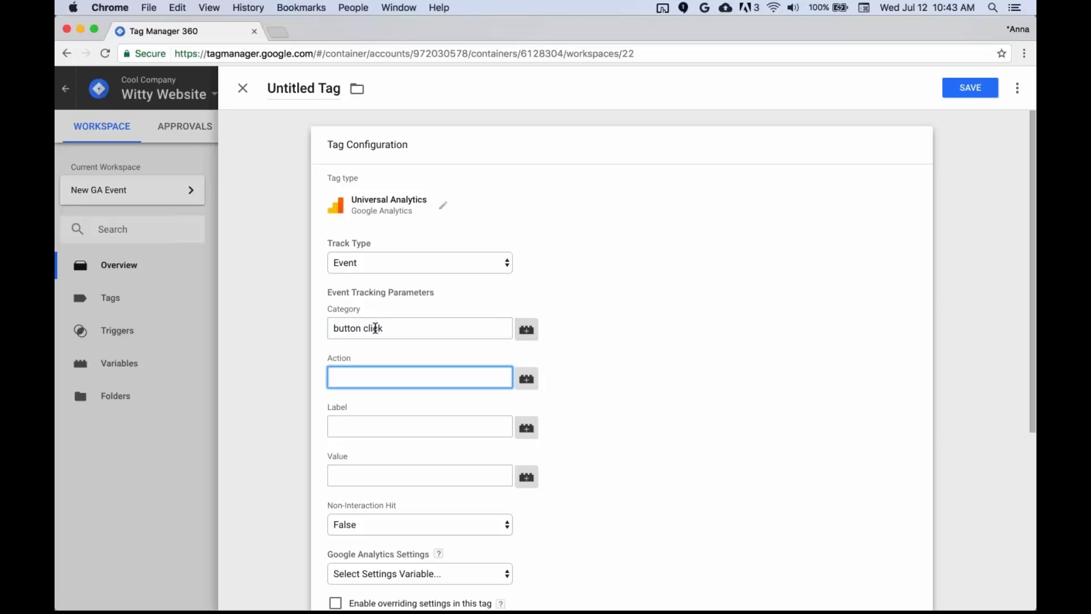
{"action": "type", "text": "click"}
{"action": "left_click", "coordinate": [527, 427]}
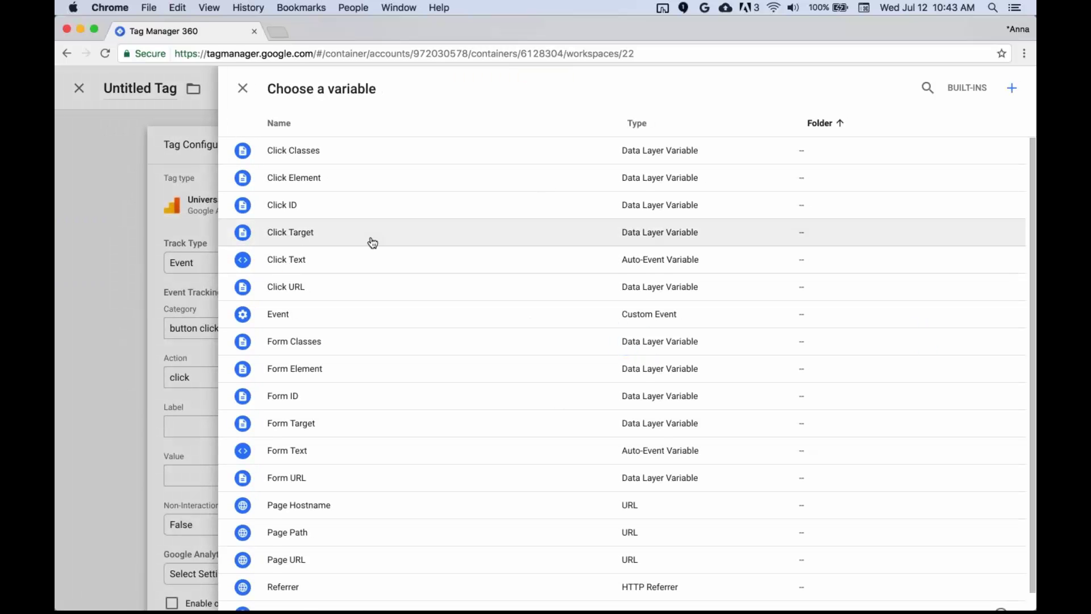
{"action": "left_click", "coordinate": [349, 143]}
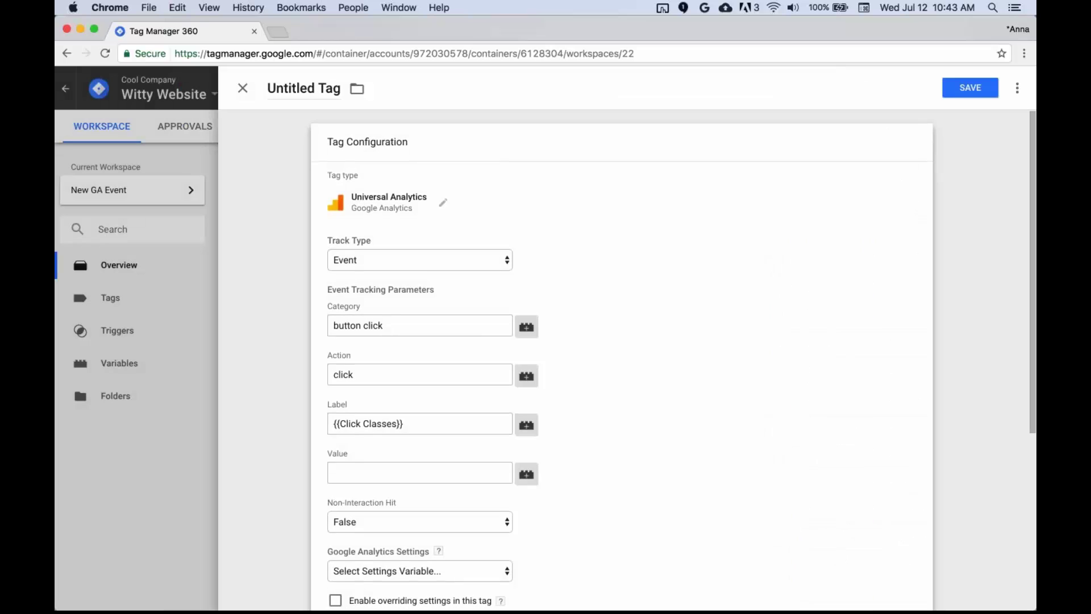
Step: Apply the {{Standard GA Settings}} variable to the tag and review its configuration
{"action": "scroll", "coordinate": [622, 358], "scroll_direction": "down", "scroll_amount": 3}
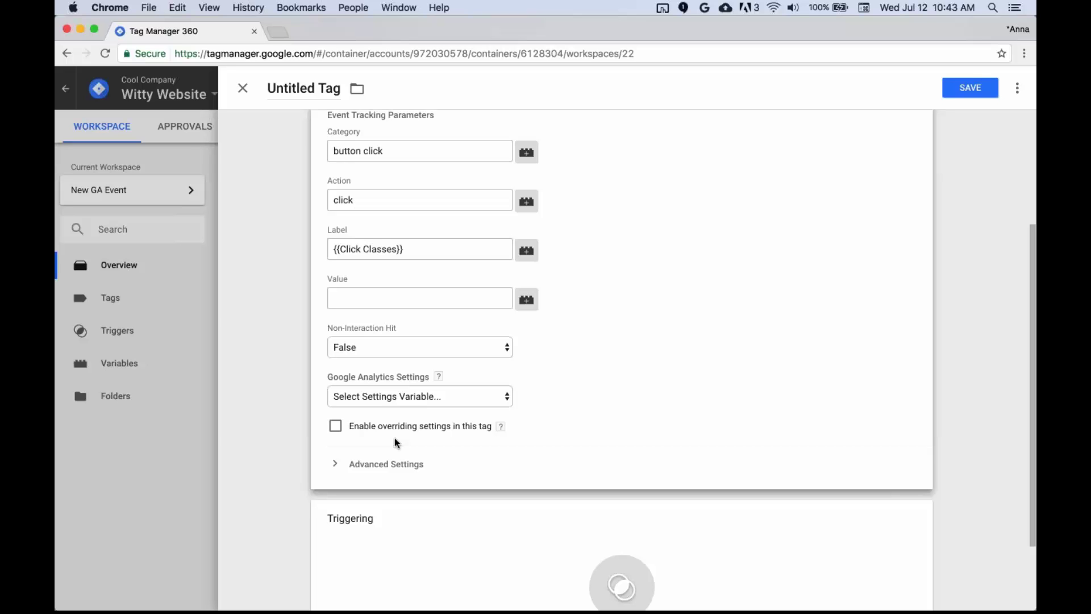
{"action": "left_click", "coordinate": [405, 397]}
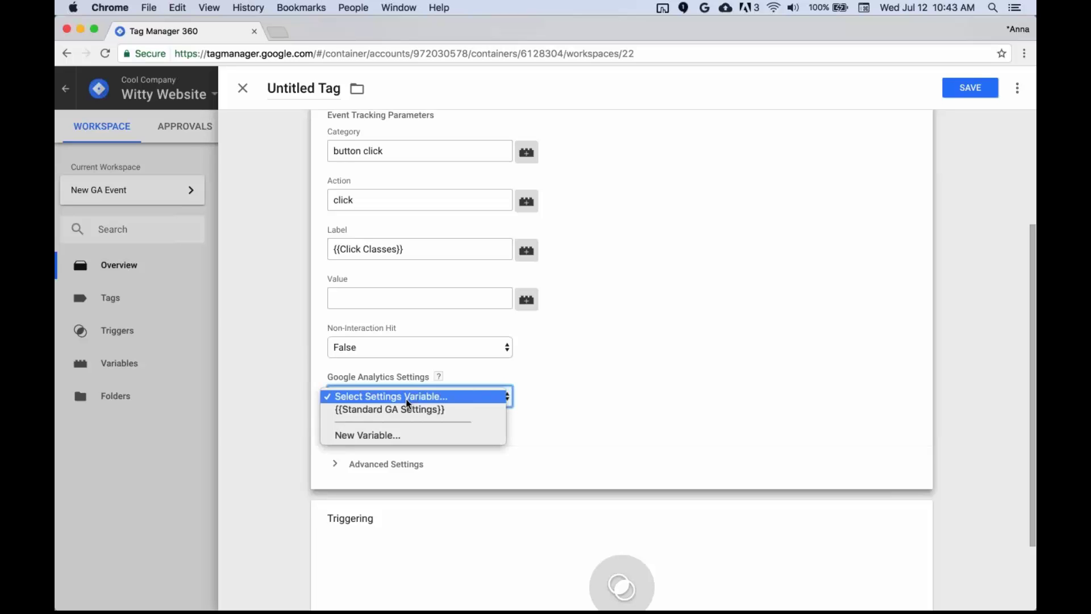
{"action": "left_click", "coordinate": [413, 409]}
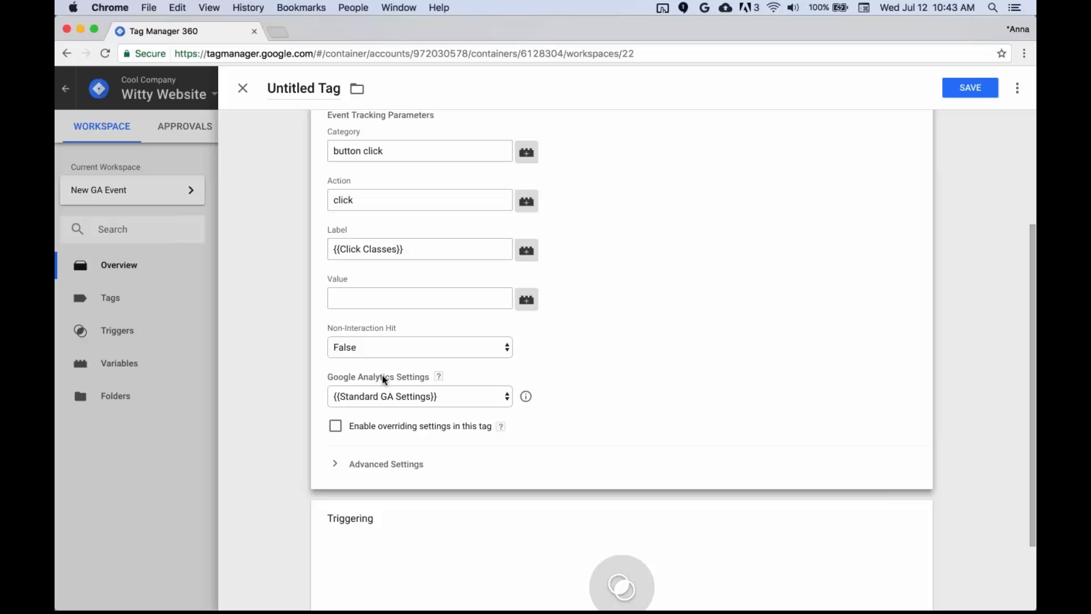
{"action": "left_click", "coordinate": [527, 398]}
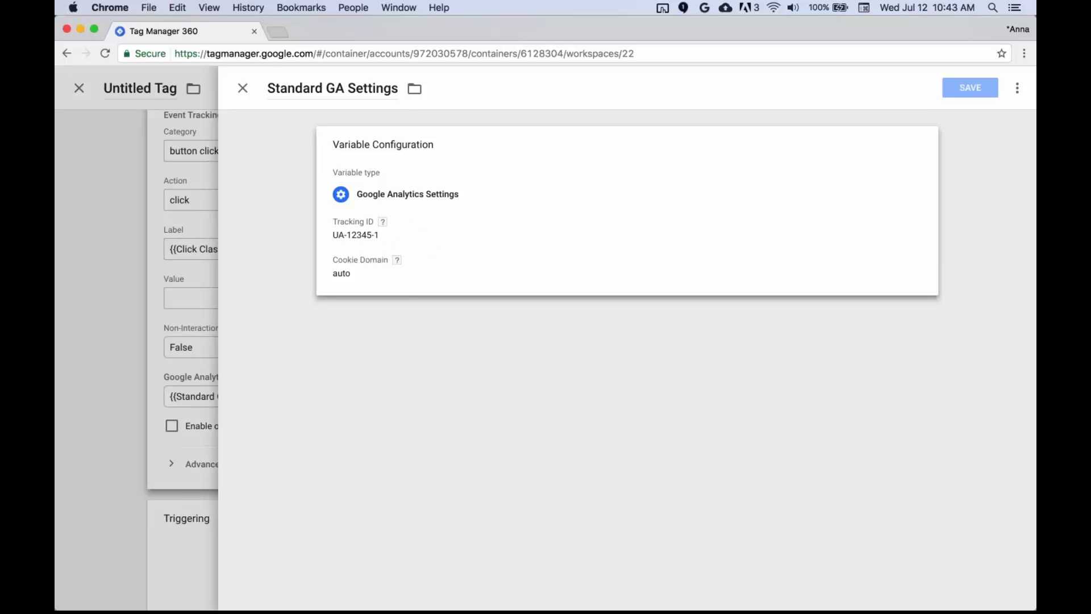
{"action": "left_click", "coordinate": [151, 385]}
Step: Explore the override and More Settings options, then leave settings overriding turned off
{"action": "scroll", "coordinate": [490, 388], "scroll_direction": "down", "scroll_amount": 2}
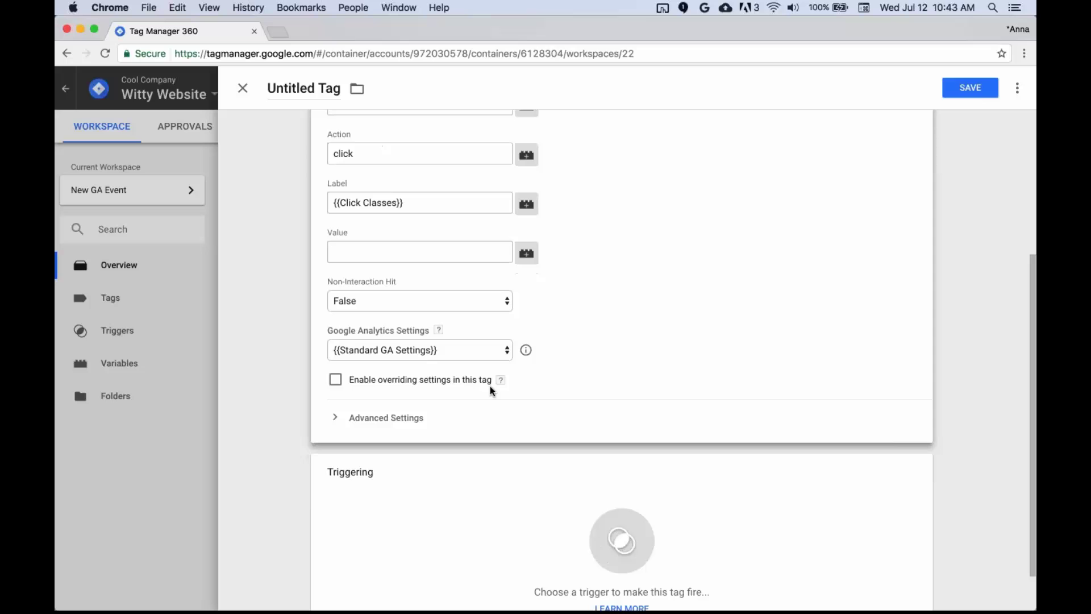
{"action": "left_click", "coordinate": [336, 379]}
{"action": "left_click", "coordinate": [377, 421]}
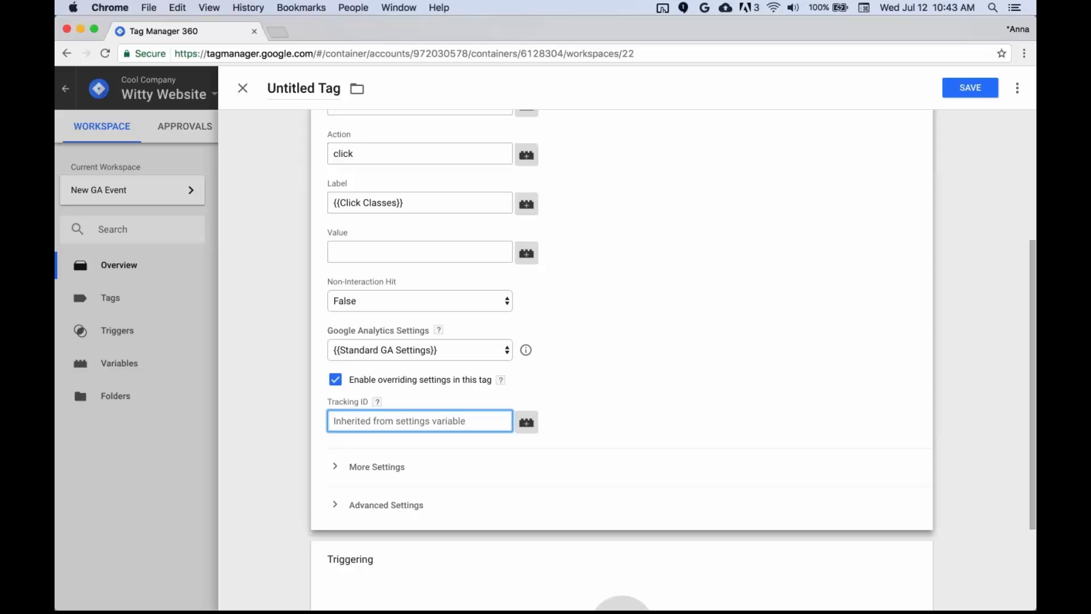
{"action": "left_click", "coordinate": [357, 464]}
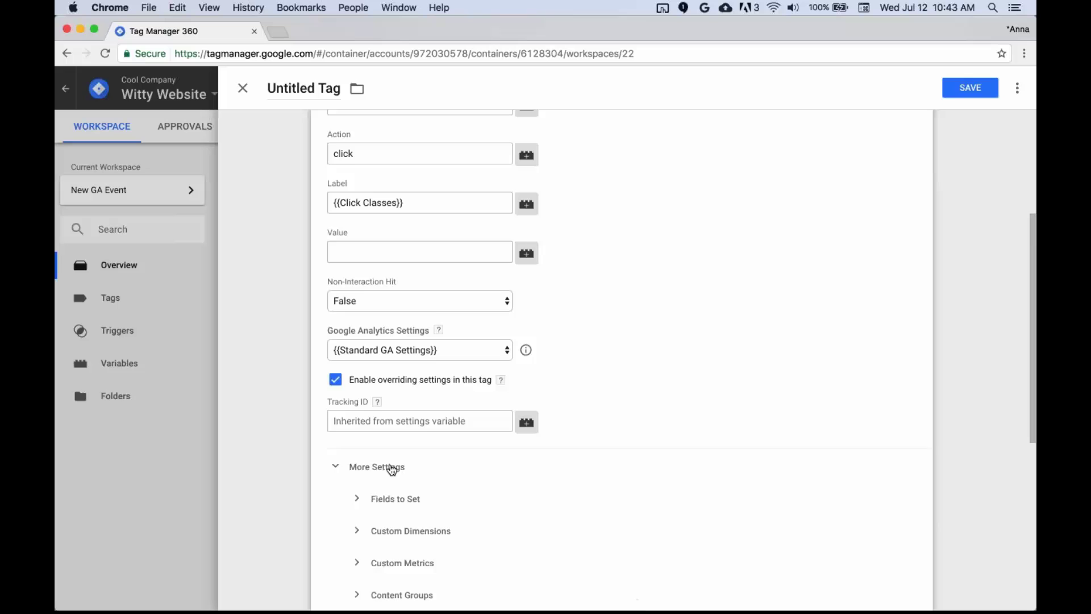
{"action": "scroll", "coordinate": [425, 469], "scroll_direction": "down", "scroll_amount": 2}
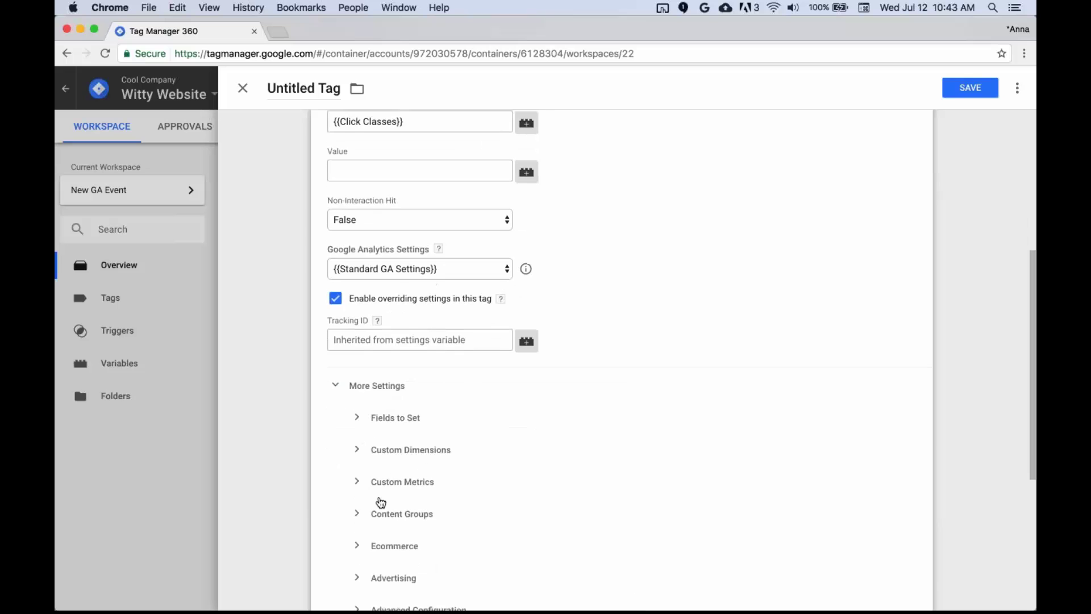
{"action": "left_click", "coordinate": [379, 384]}
{"action": "left_click", "coordinate": [335, 298]}
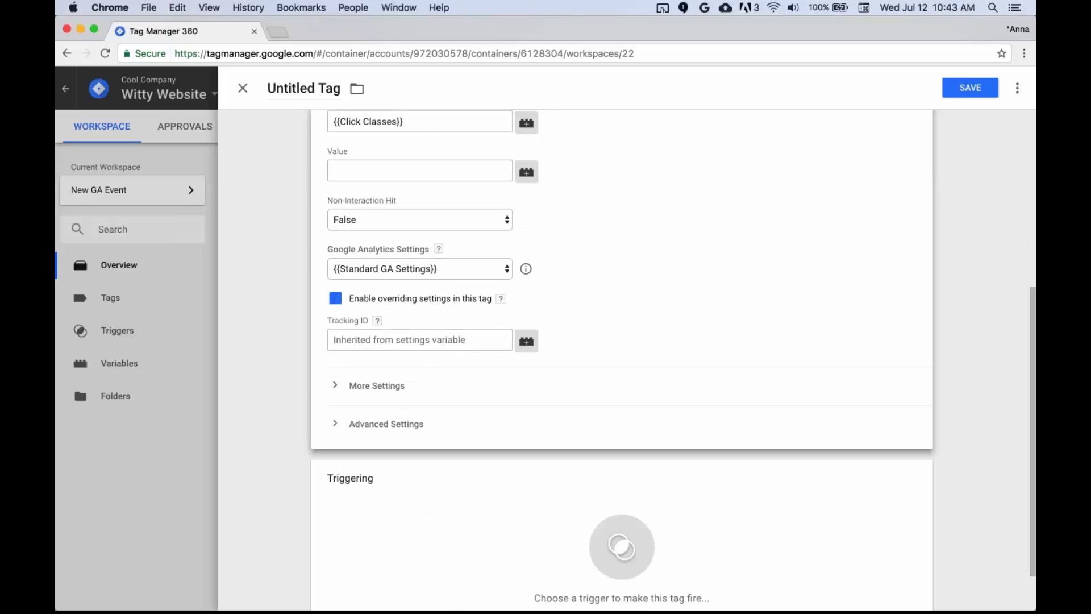
Step: Create a Click - All Elements trigger on Some Clicks where Click Classes contains 'bluie'
{"action": "left_click", "coordinate": [495, 477]}
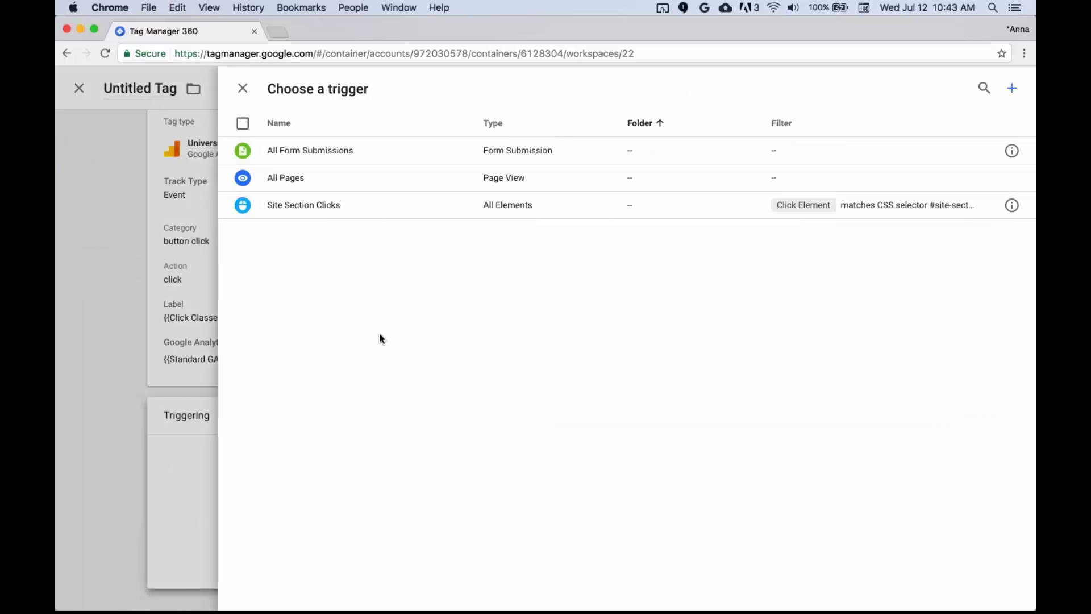
{"action": "left_click", "coordinate": [1012, 88]}
{"action": "left_click", "coordinate": [653, 212]}
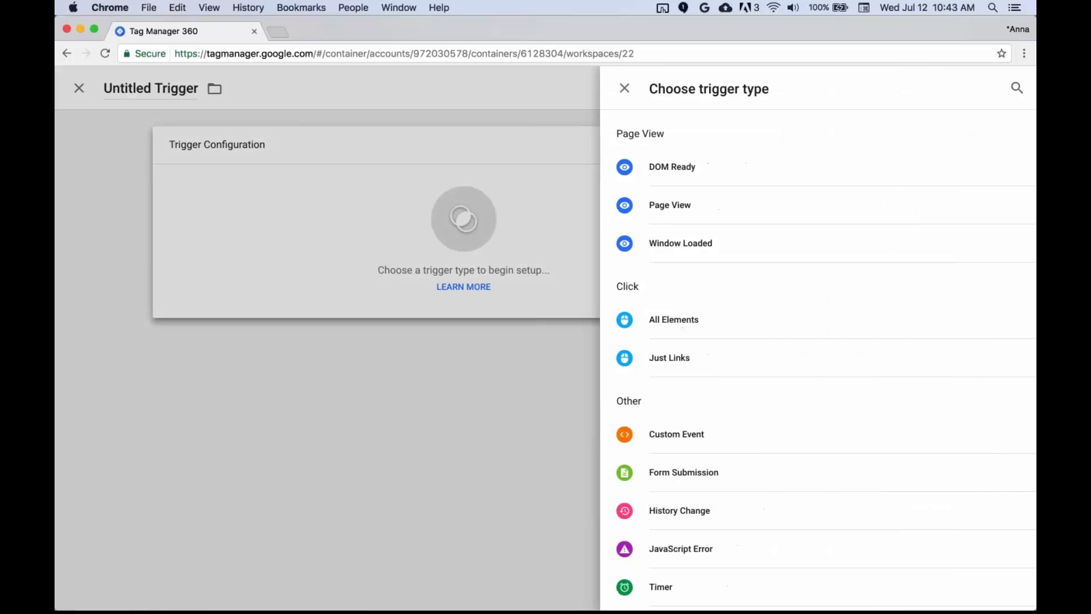
{"action": "left_click", "coordinate": [680, 333]}
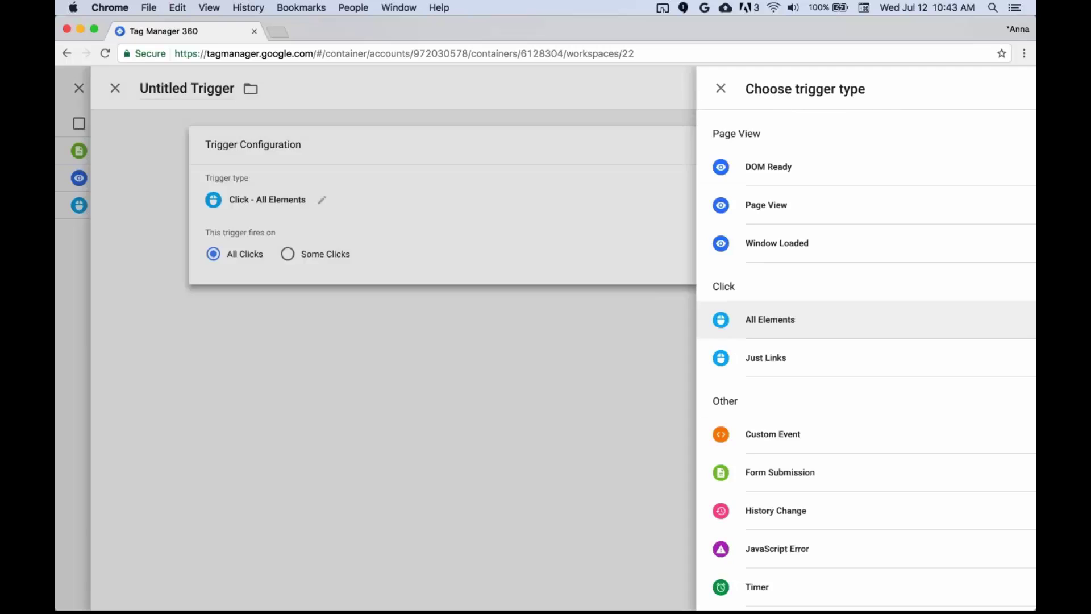
{"action": "left_click", "coordinate": [415, 254]}
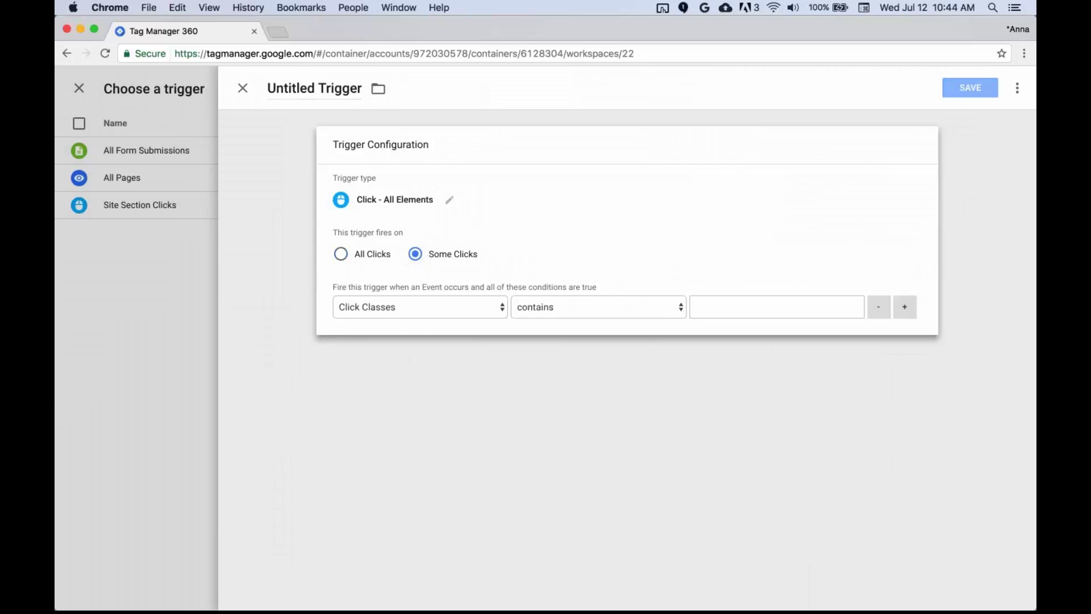
{"action": "left_click", "coordinate": [737, 308]}
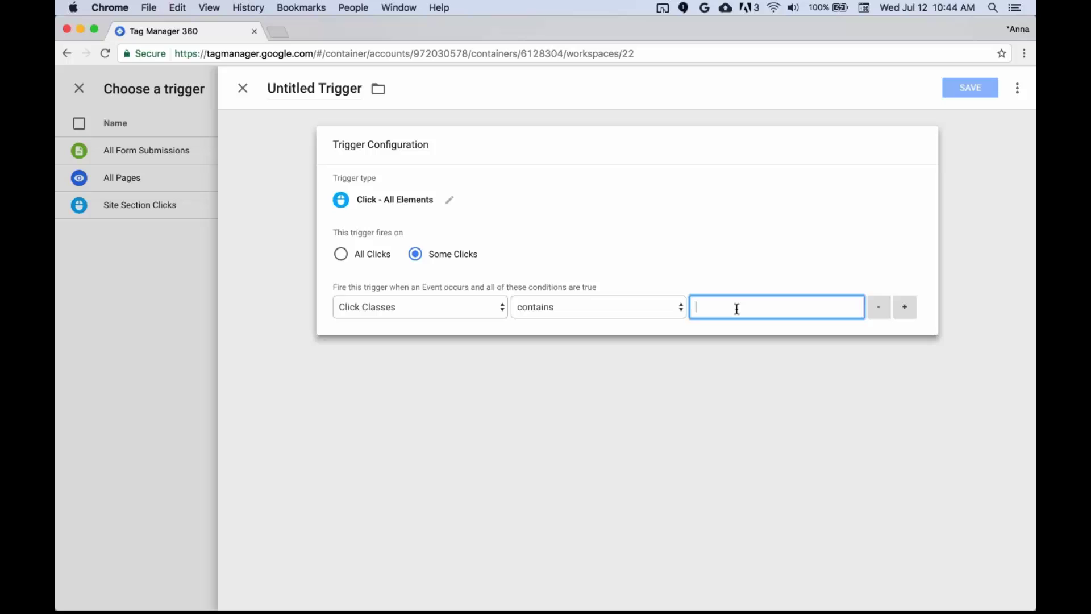
{"action": "type", "text": "bluie"}
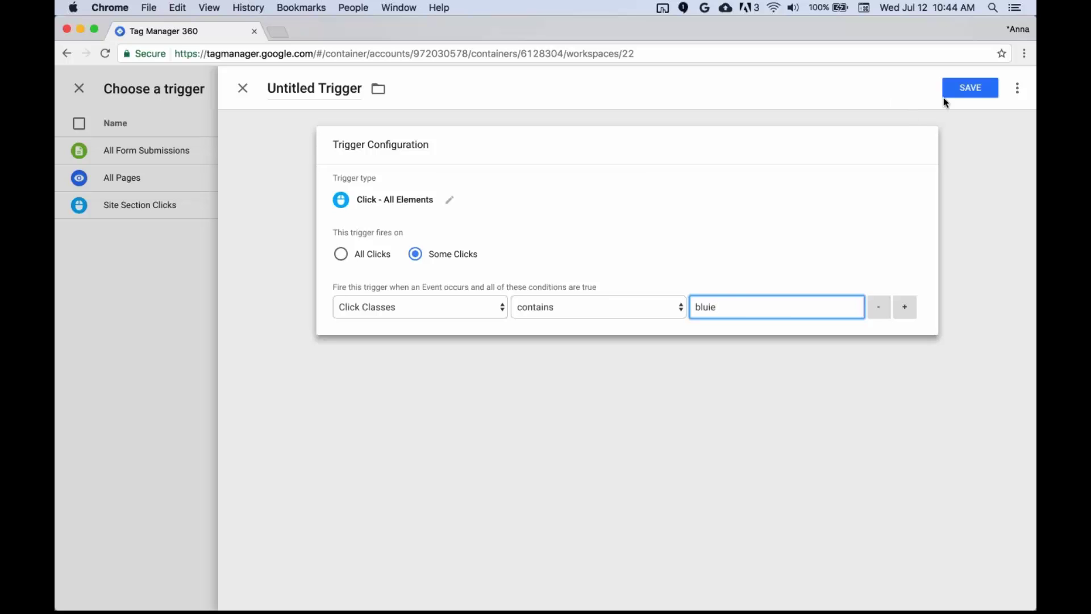
Step: Name the trigger 'Blue Click Classes' and save it
{"action": "left_click", "coordinate": [309, 91]}
{"action": "type", "text": "Ble"}
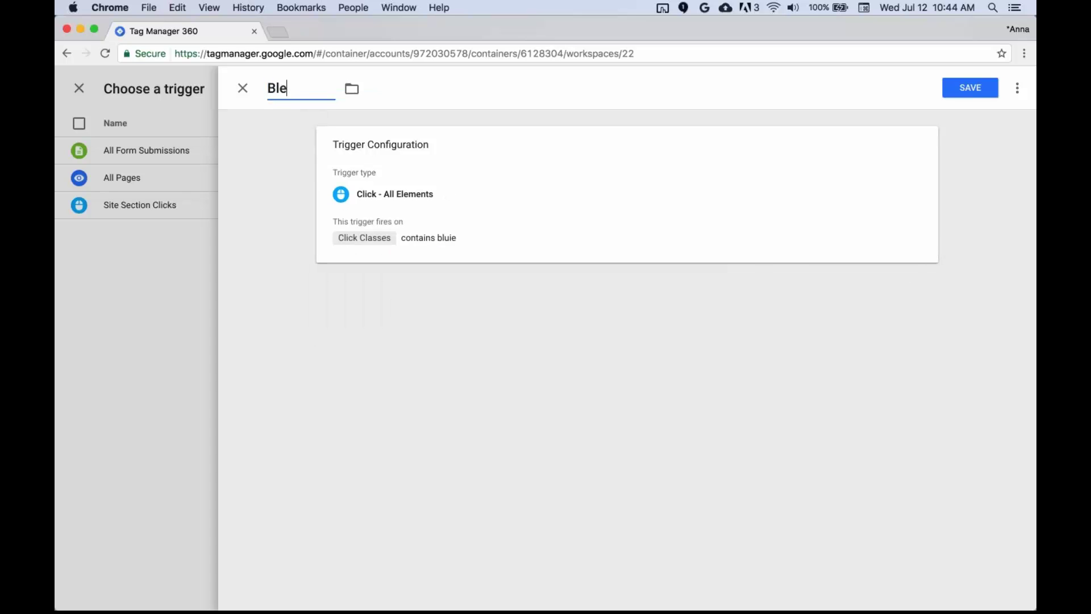
{"action": "key", "text": "BackSpace"}
{"action": "type", "text": "ue Click Classes"}
{"action": "left_click", "coordinate": [970, 88]}
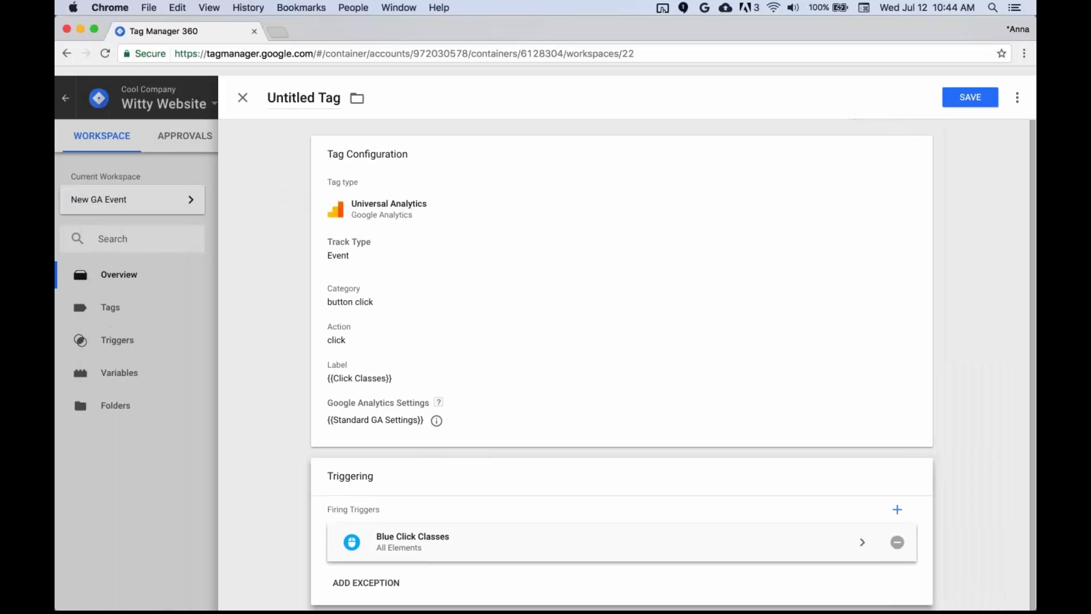
Step: Title the untitled tag 'UA- Blue Button Event Tag' and save it to the workspace
{"action": "left_click", "coordinate": [304, 88]}
{"action": "type", "text": "U"}
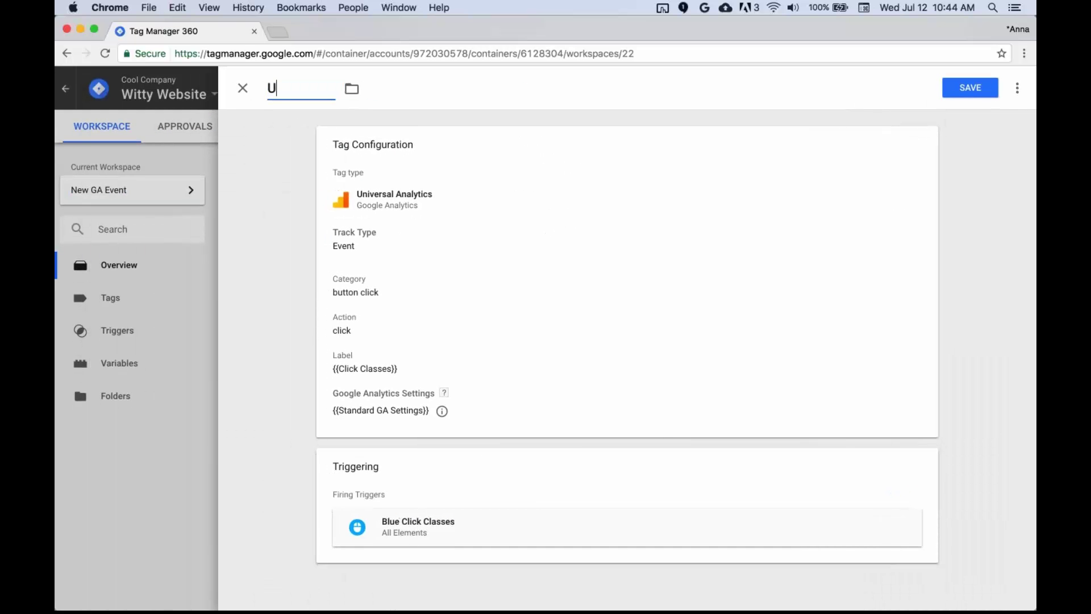
{"action": "type", "text": "A- Blue Button Tri"}
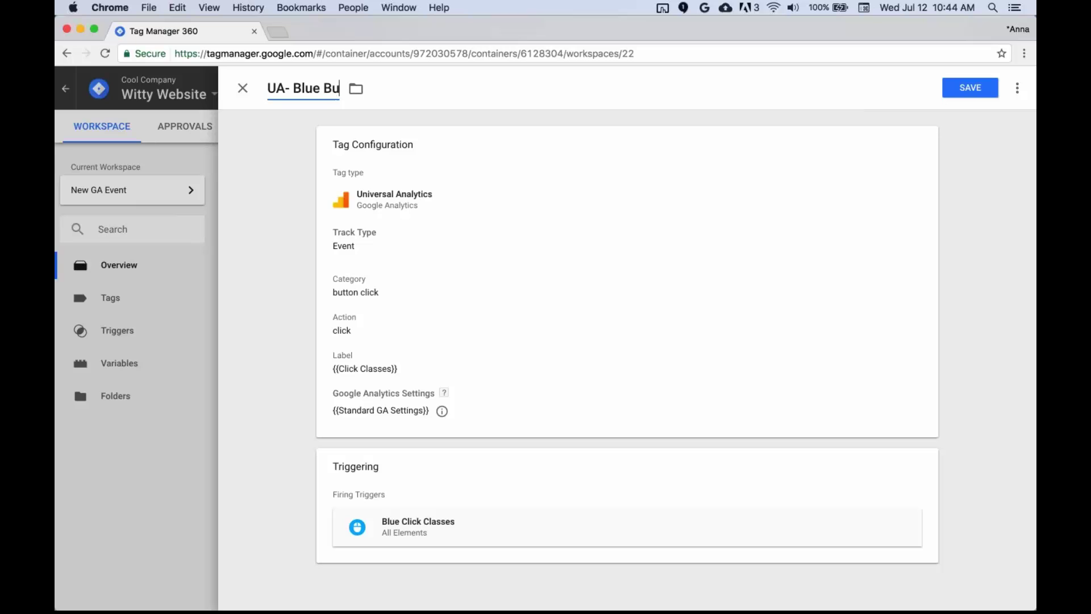
{"action": "key", "text": "BackSpace"}
{"action": "key", "text": "BackSpace"}
{"action": "key", "text": "BackSpace"}
{"action": "type", "text": "Event Tag"}
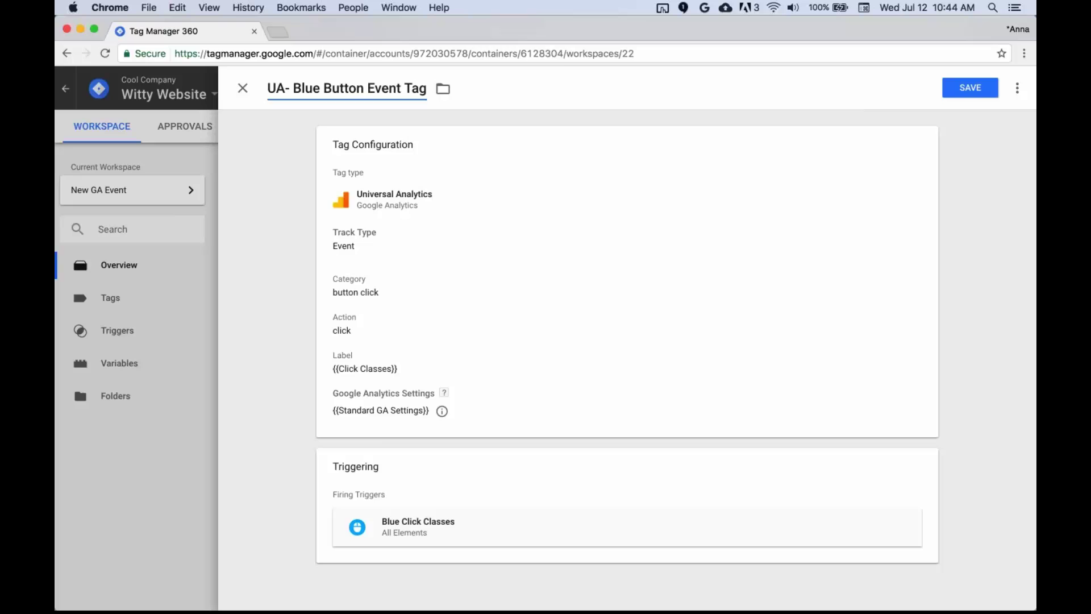
{"action": "key", "text": "Return"}
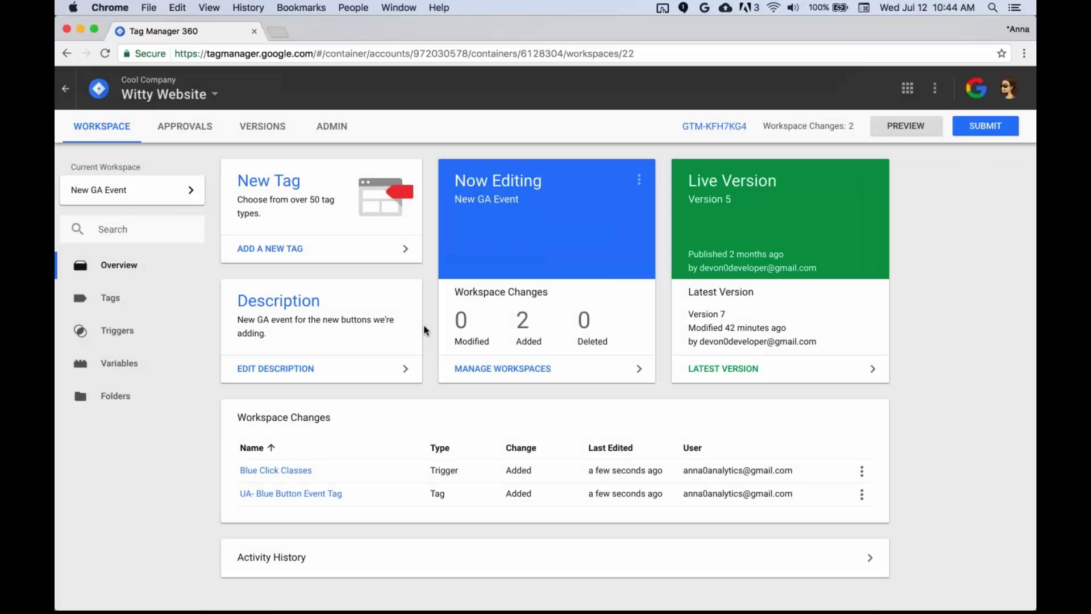
Step: Request approval from the developer, with a comment asking them to review the New GA Event tag
{"action": "left_click", "coordinate": [1003, 132]}
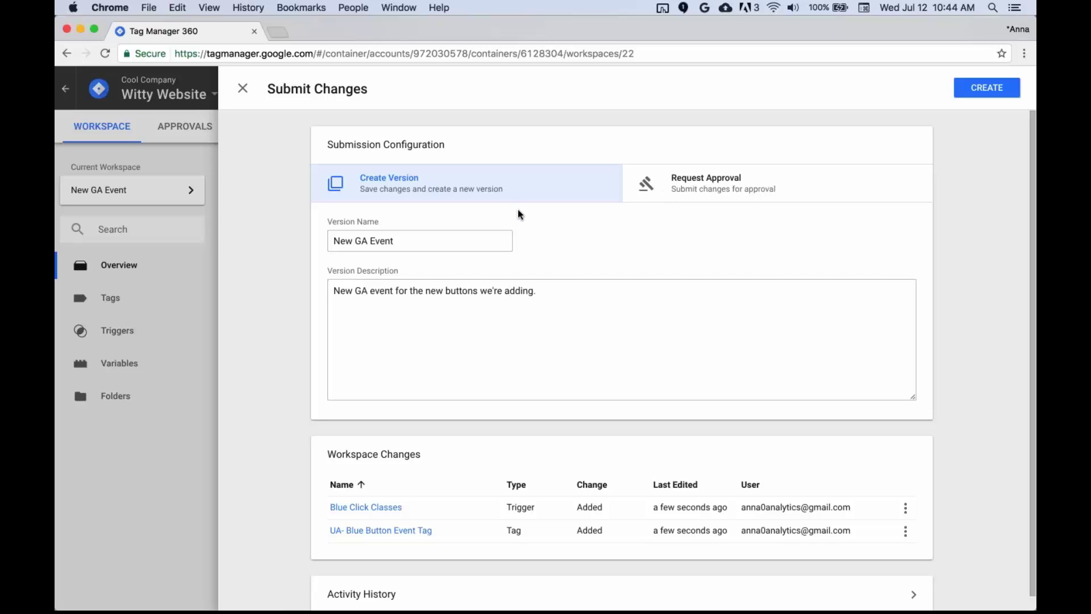
{"action": "left_click", "coordinate": [718, 201]}
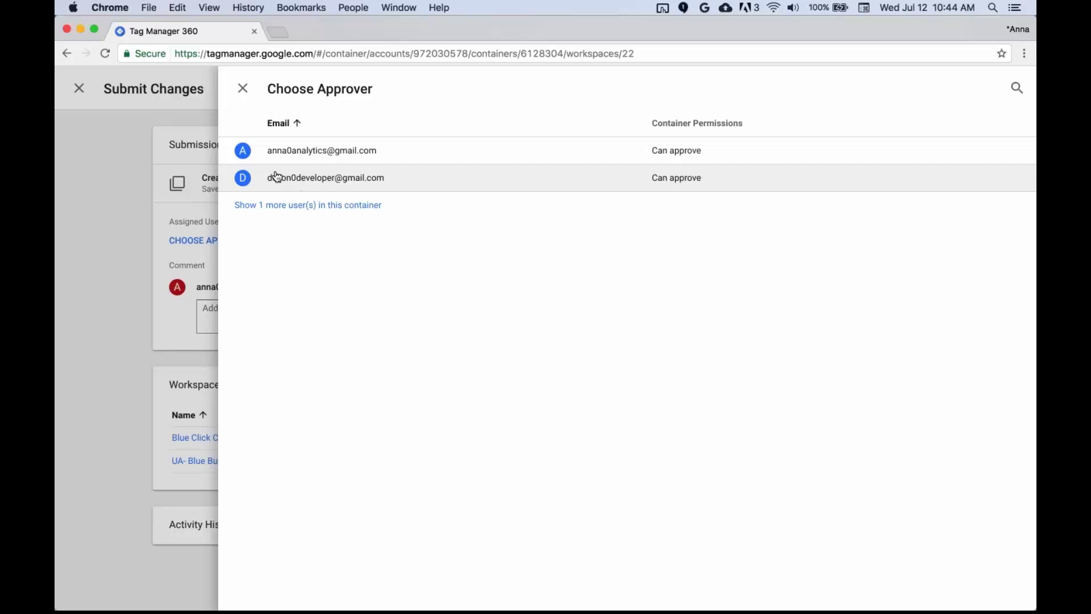
{"action": "left_click", "coordinate": [277, 177]}
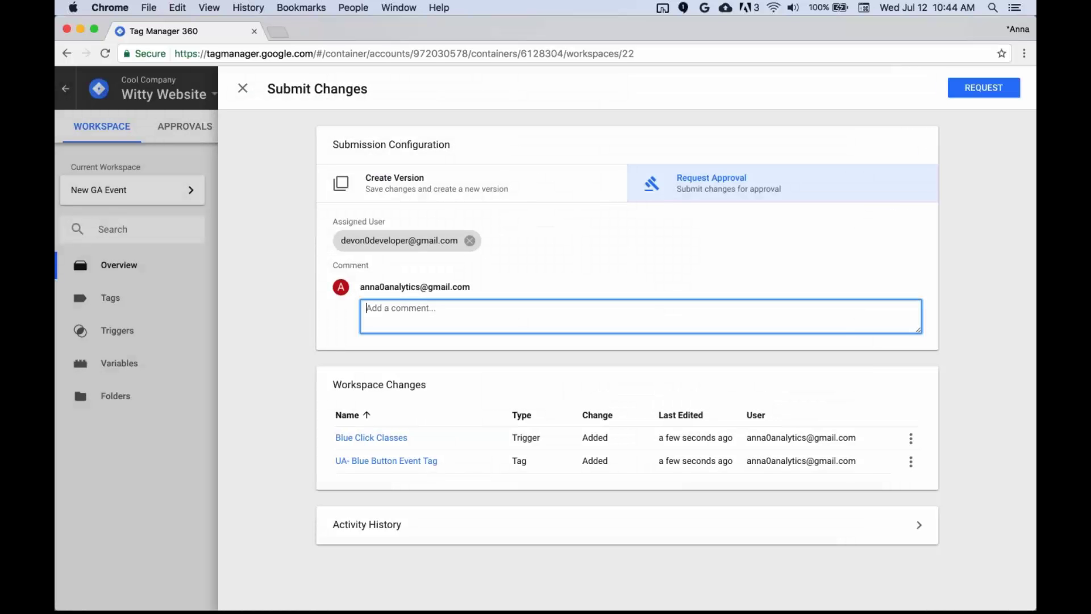
{"action": "type", "text": "Hey Devon – New GA Event t"}
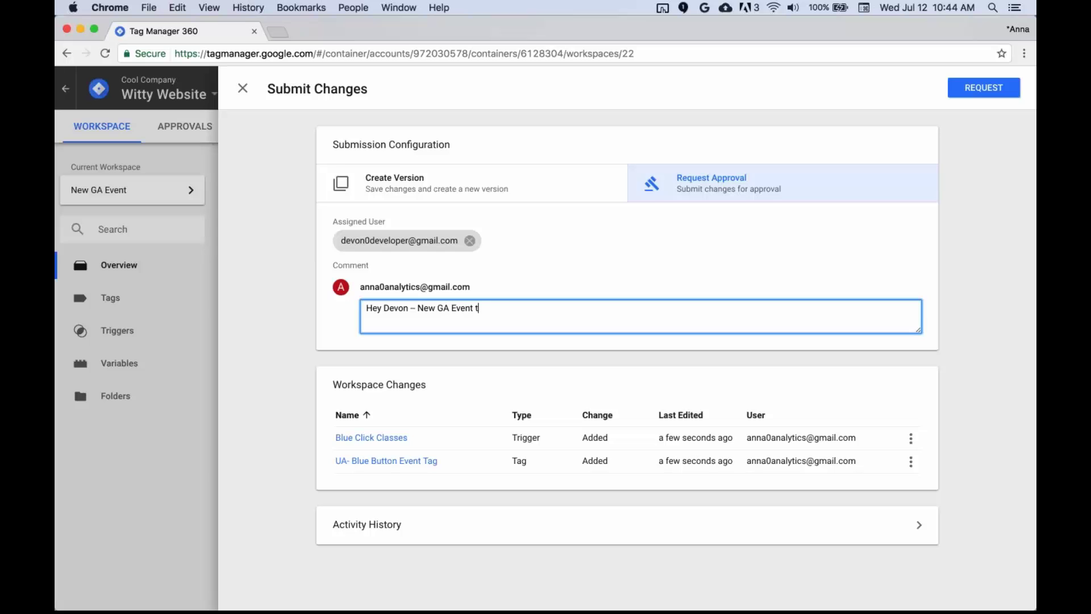
{"action": "type", "text": "ag, please take a look!"}
{"action": "left_click", "coordinate": [992, 87]}
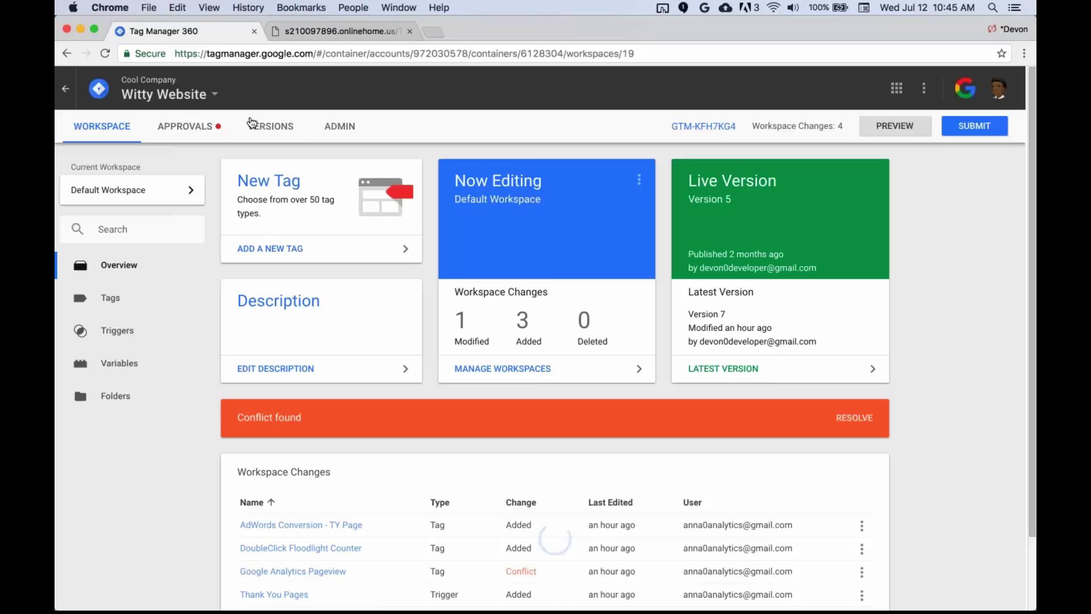
Step: Comment 'Looks good!' on the pending New GA Event request and approve it
{"action": "left_click", "coordinate": [220, 132]}
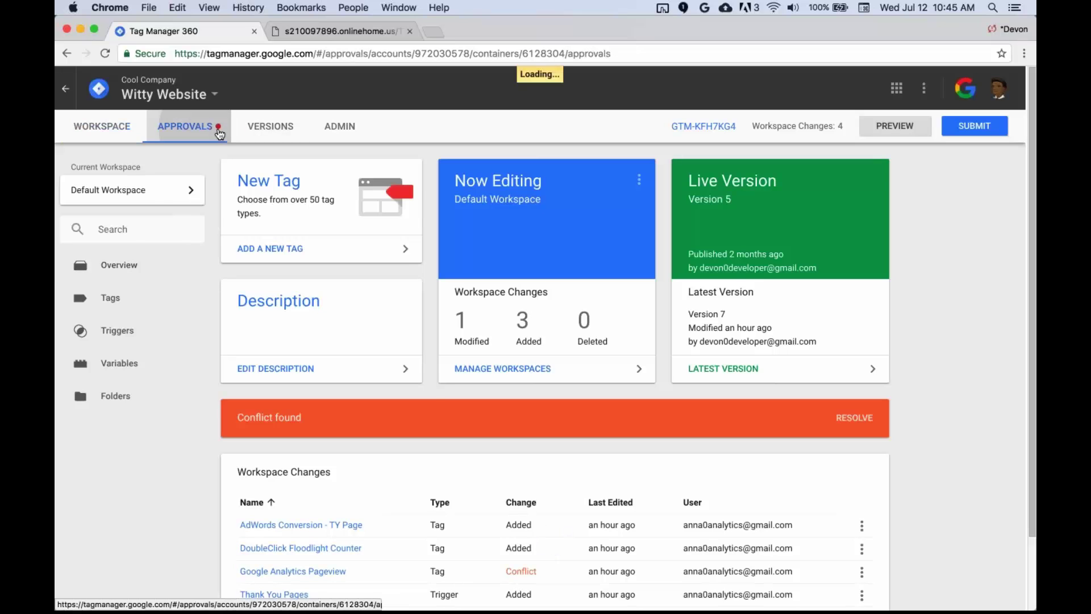
{"action": "left_click", "coordinate": [198, 214]}
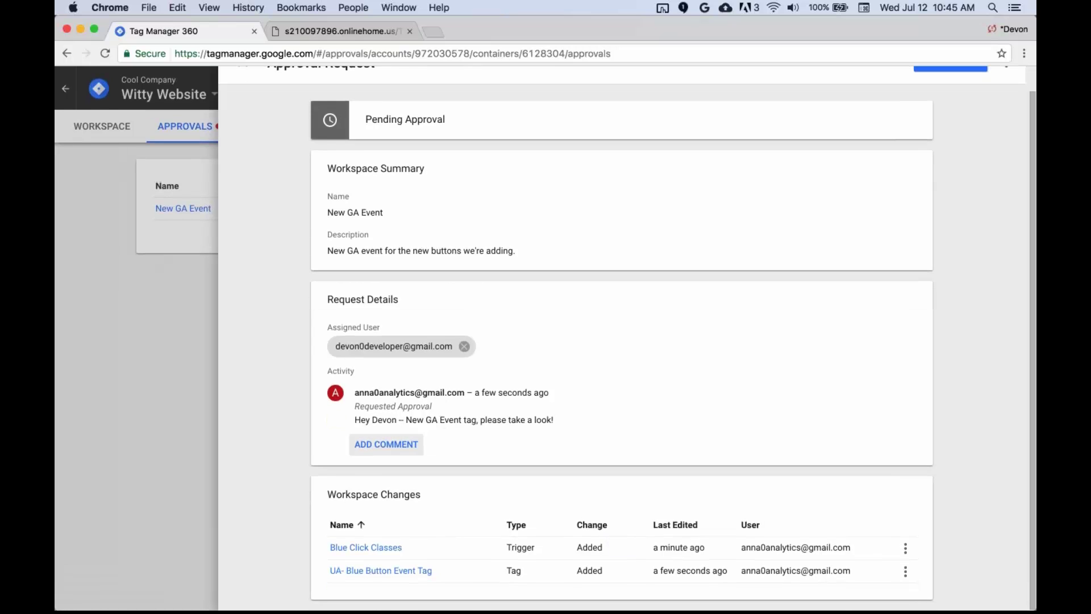
{"action": "left_click", "coordinate": [386, 444]}
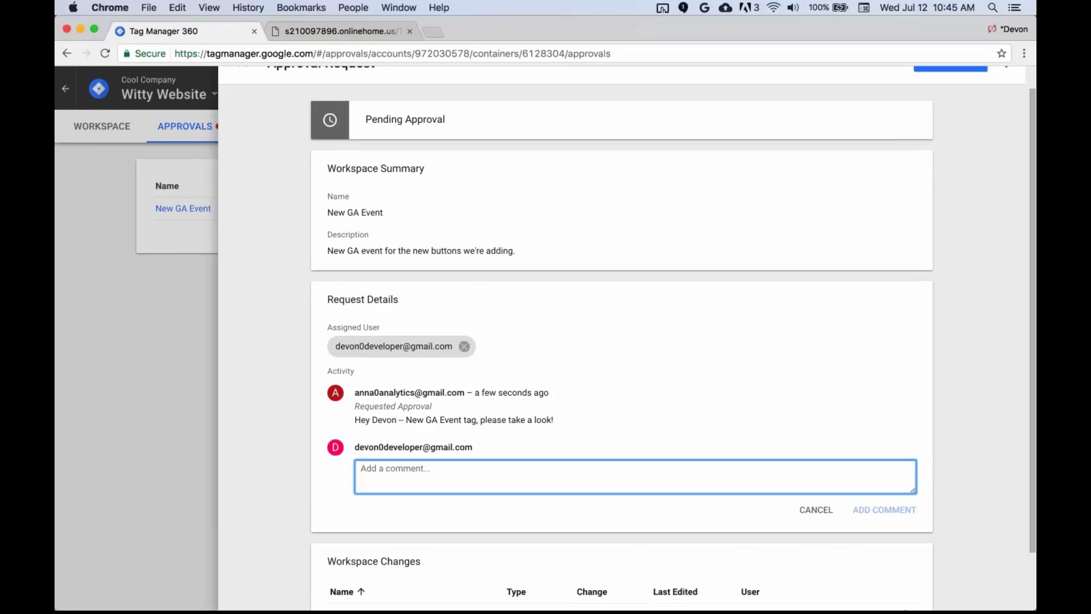
{"action": "type", "text": "Looks good!"}
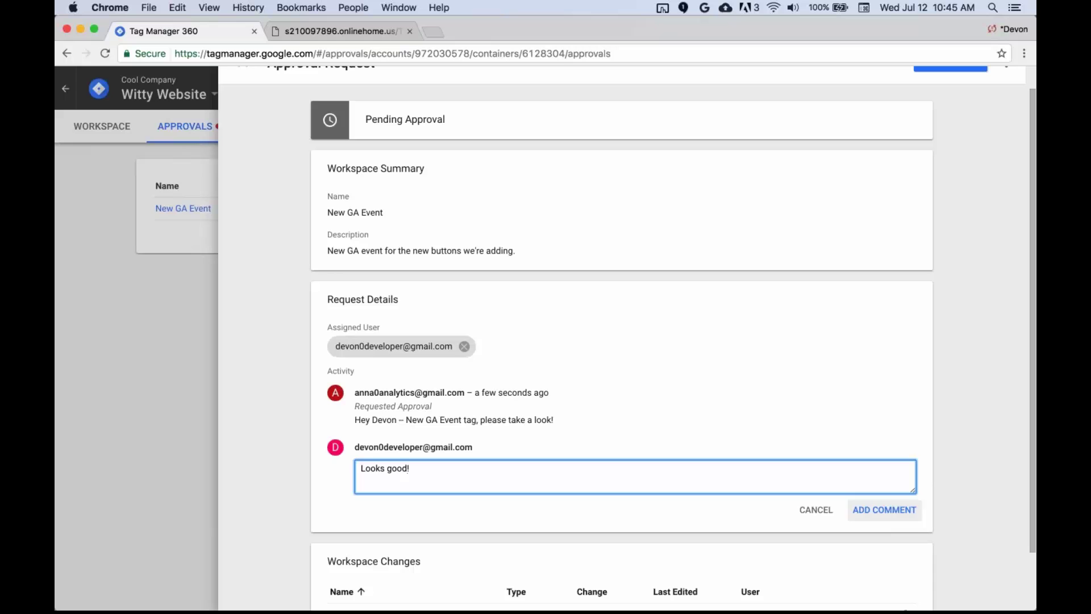
{"action": "left_click", "coordinate": [903, 511]}
{"action": "scroll", "coordinate": [1013, 243], "scroll_direction": "up", "scroll_amount": 1}
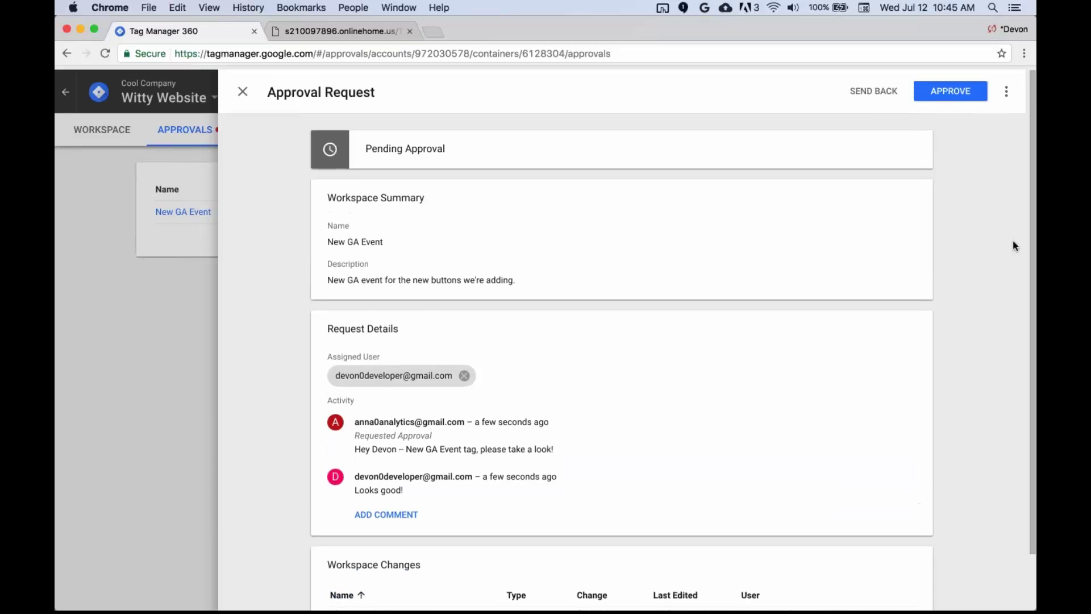
{"action": "left_click", "coordinate": [949, 90]}
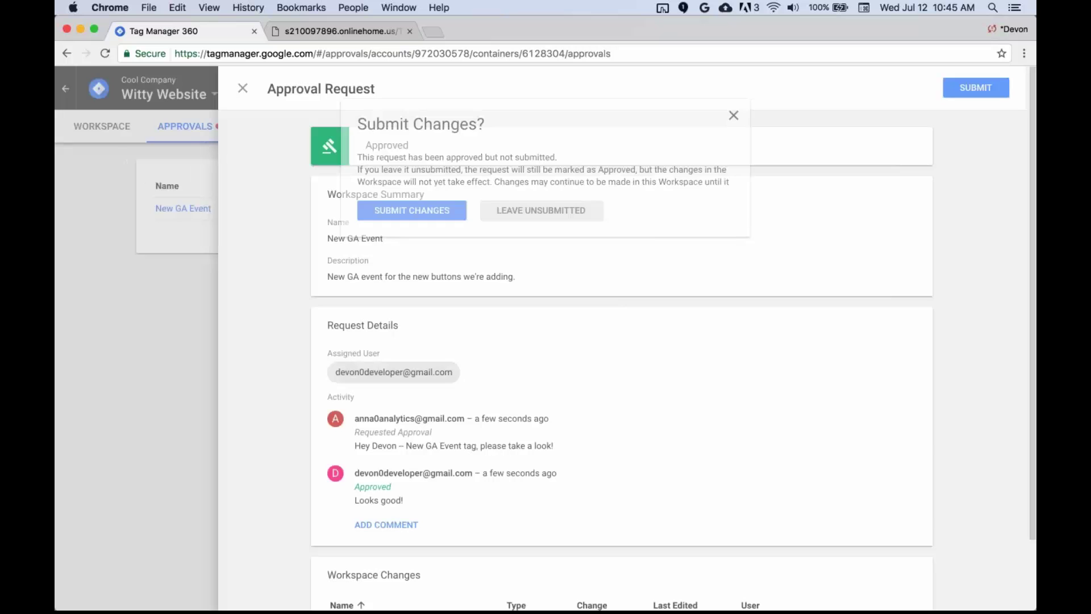
Step: Publish the approved changes live as Version 8, confirm no approvals remain, and return to the workspace
{"action": "left_click", "coordinate": [412, 210]}
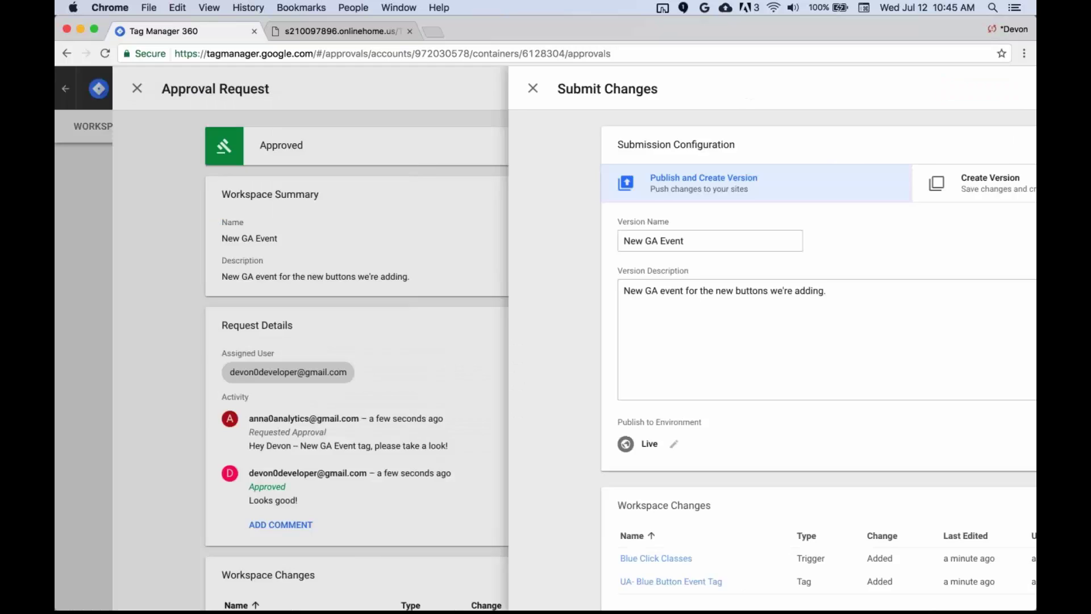
{"action": "left_click", "coordinate": [985, 88]}
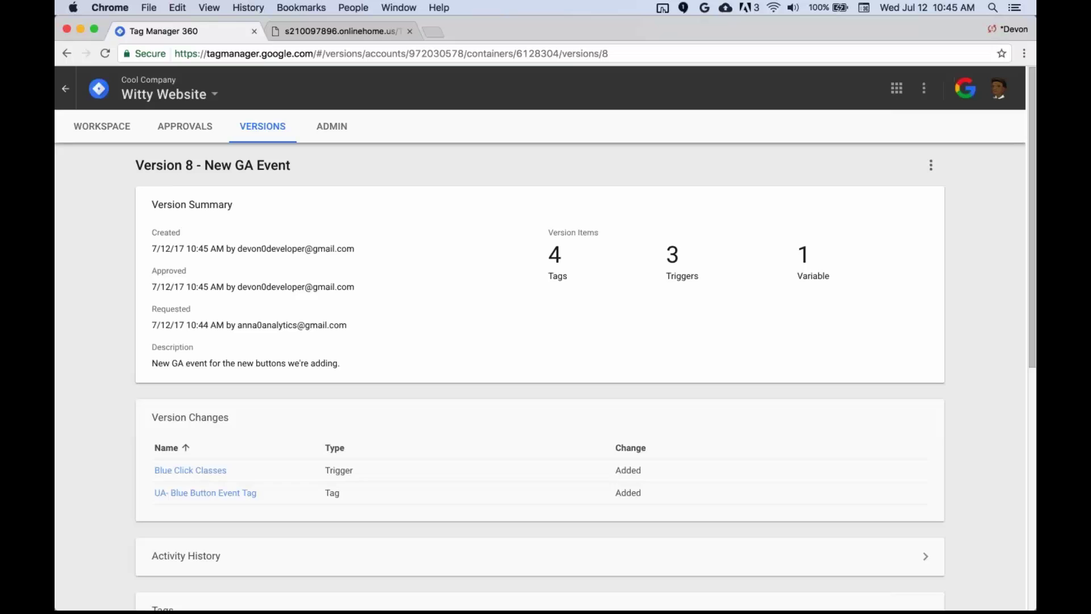
{"action": "left_click", "coordinate": [177, 128]}
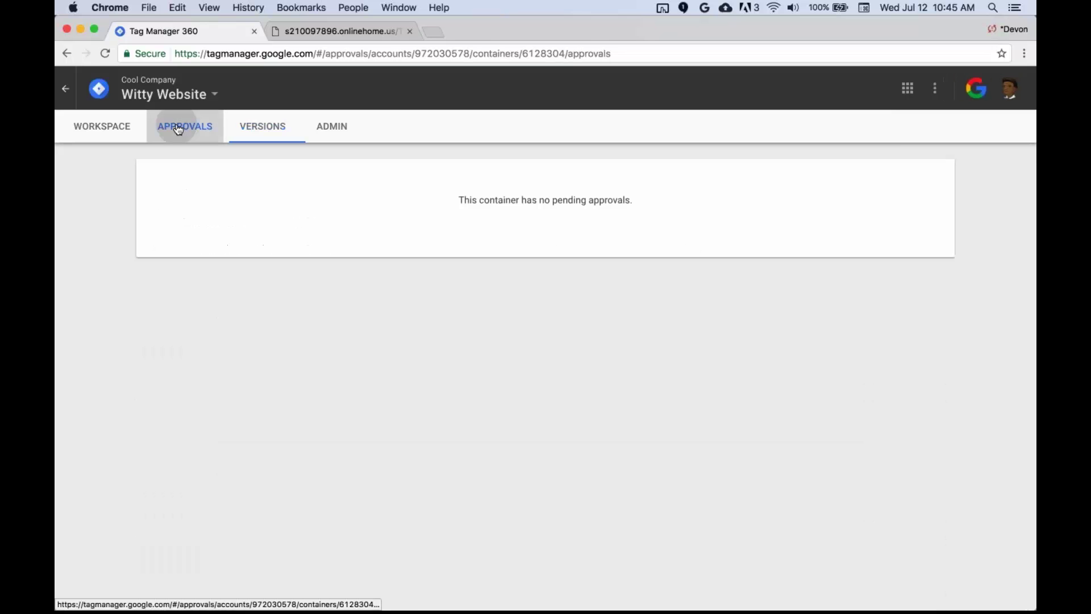
{"action": "left_click", "coordinate": [117, 123]}
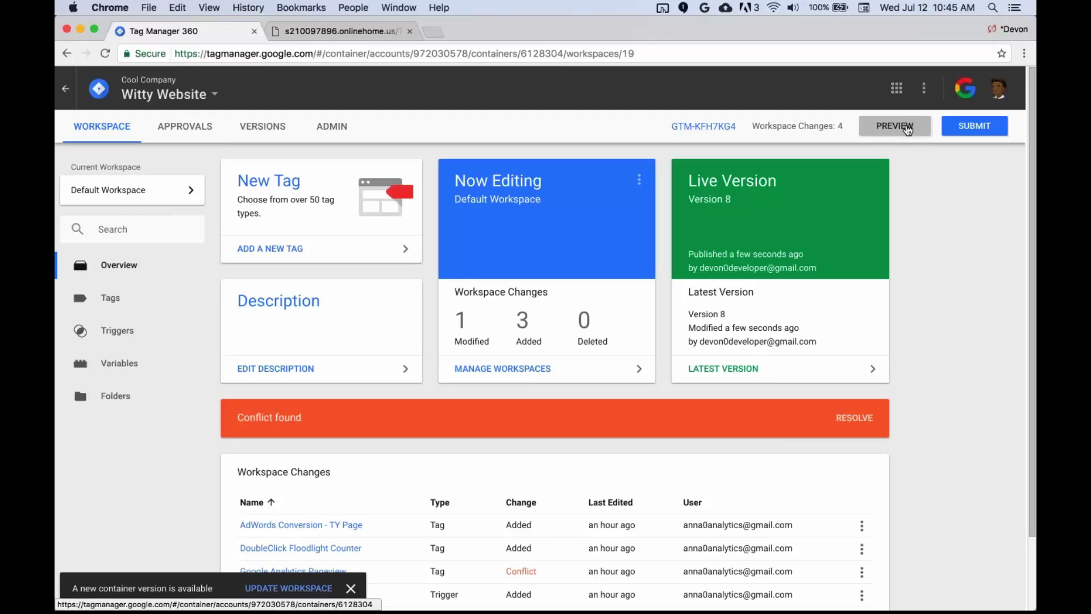
Step: Preview the workspace on the reloaded demo site and check the debug pane's fired tags after a button click
{"action": "left_click", "coordinate": [907, 129]}
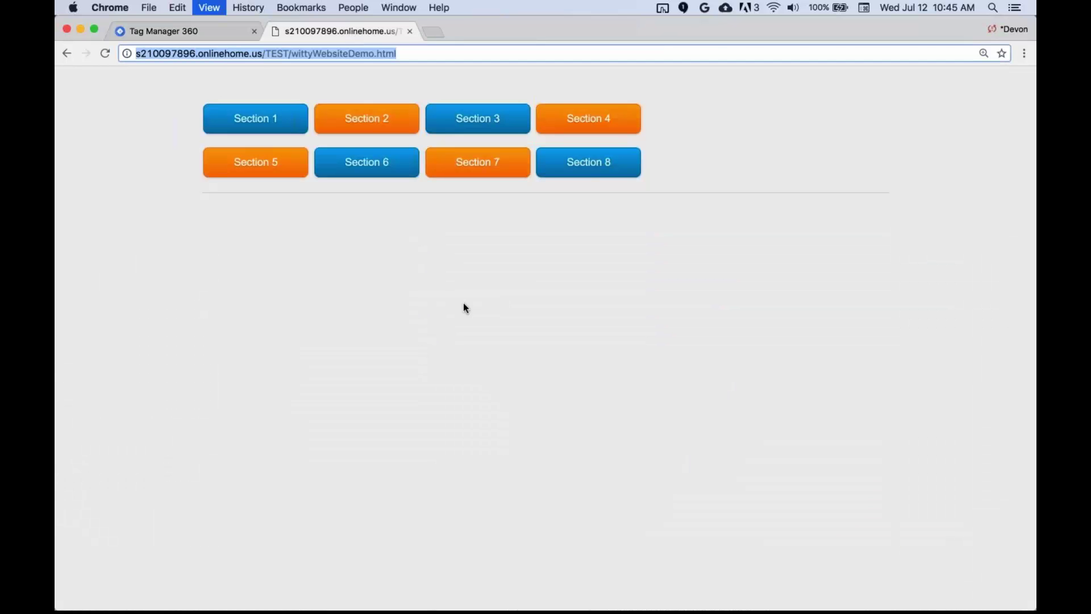
{"action": "key", "text": "super+r"}
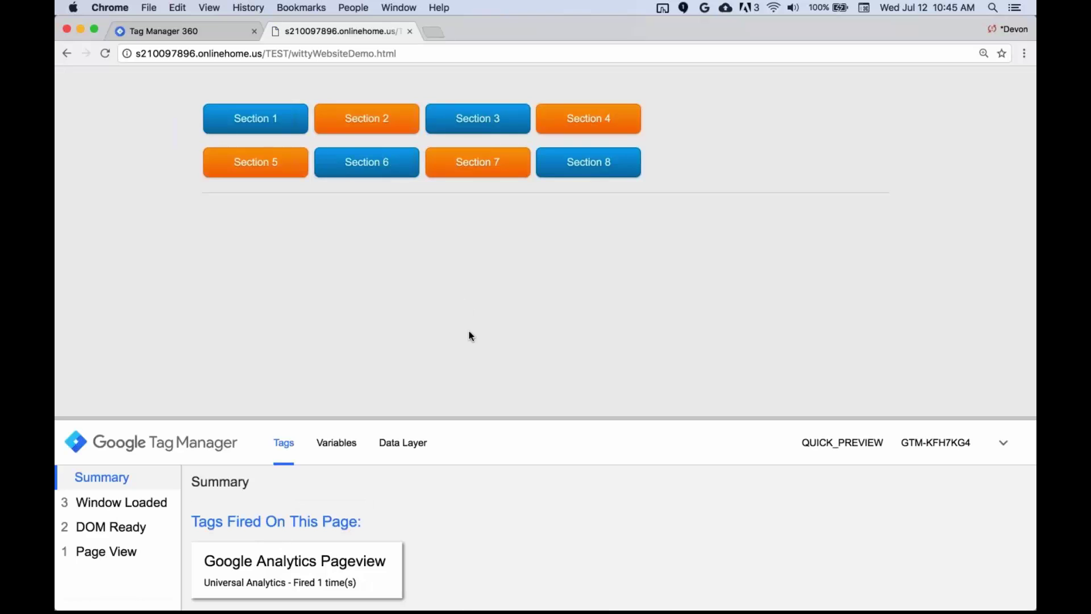
{"action": "left_click_drag", "start_coordinate": [470, 417], "coordinate": [471, 211]}
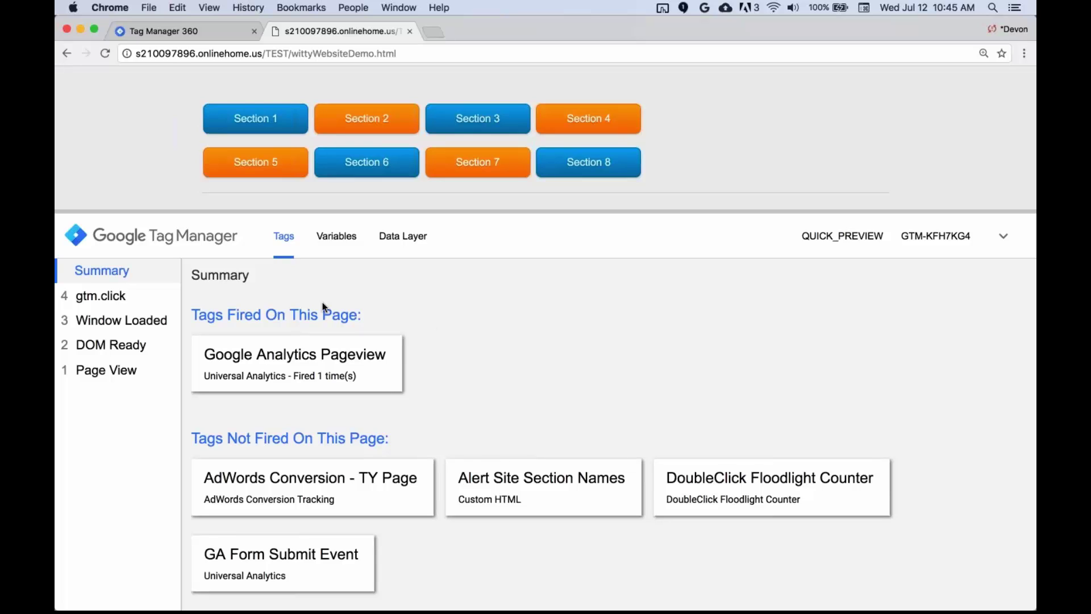
{"action": "left_click", "coordinate": [1006, 233]}
{"action": "key", "text": "super+1"}
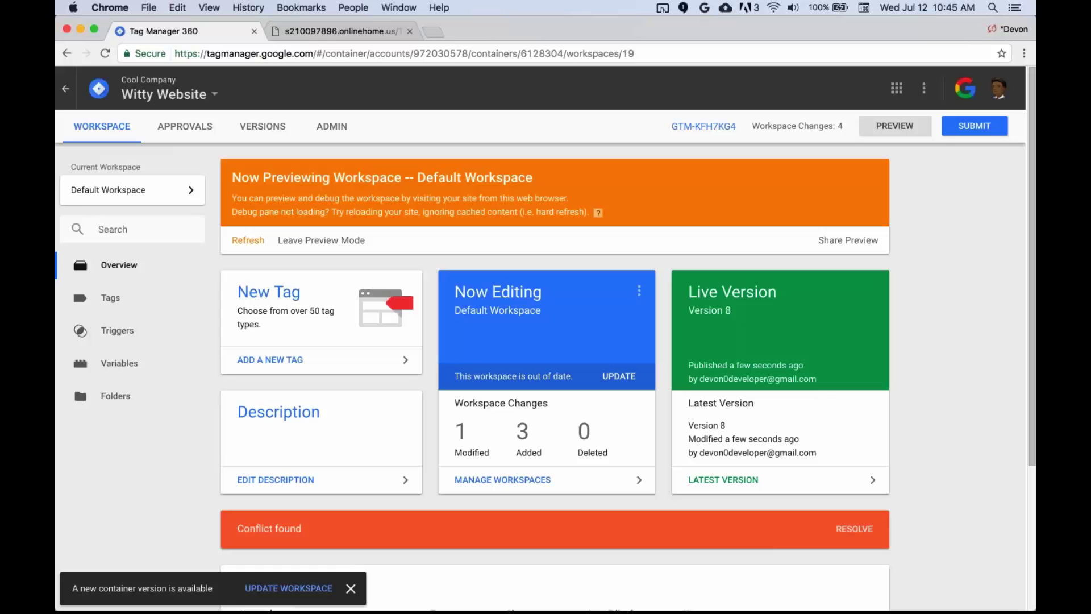
Step: Switch to PowerPoint showing the 'Tag Manager Demo' title slide
{"action": "key", "text": "super+Tab"}
{"action": "key", "text": "super+Tab"}
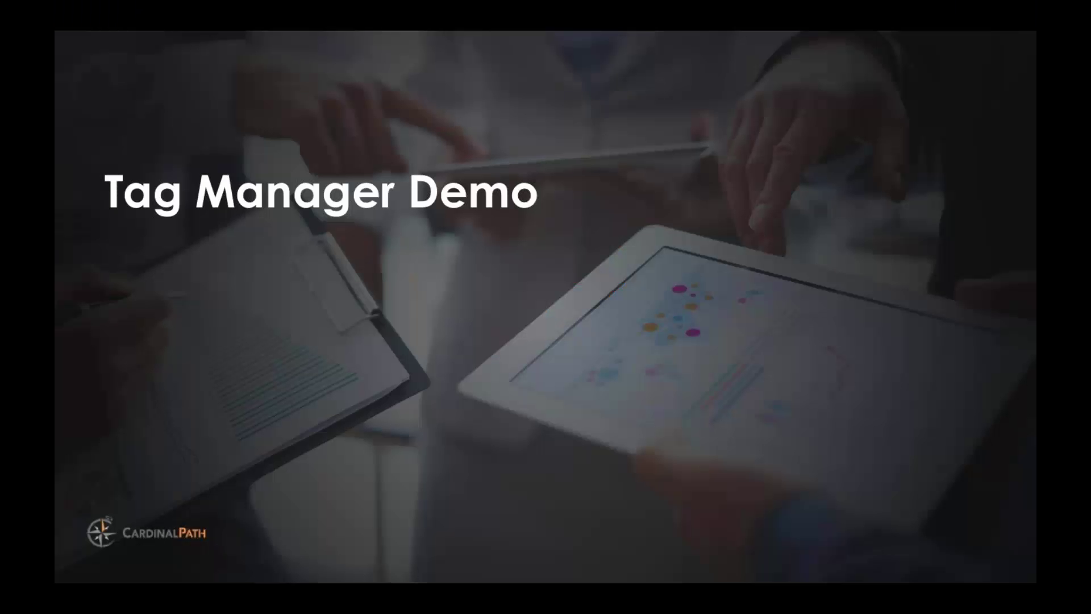